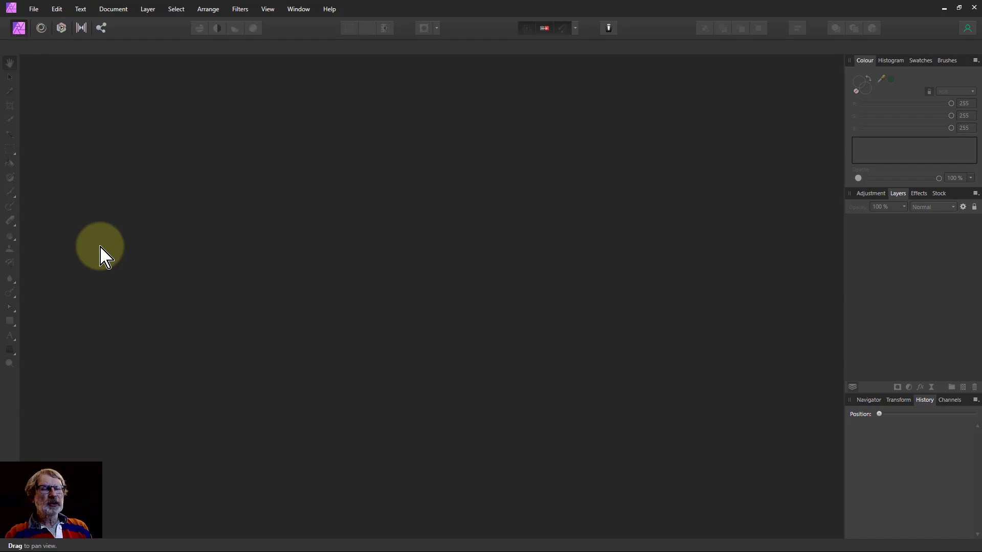
- Create a new blank A4 document
left_click(34, 10)
left_click(39, 30)
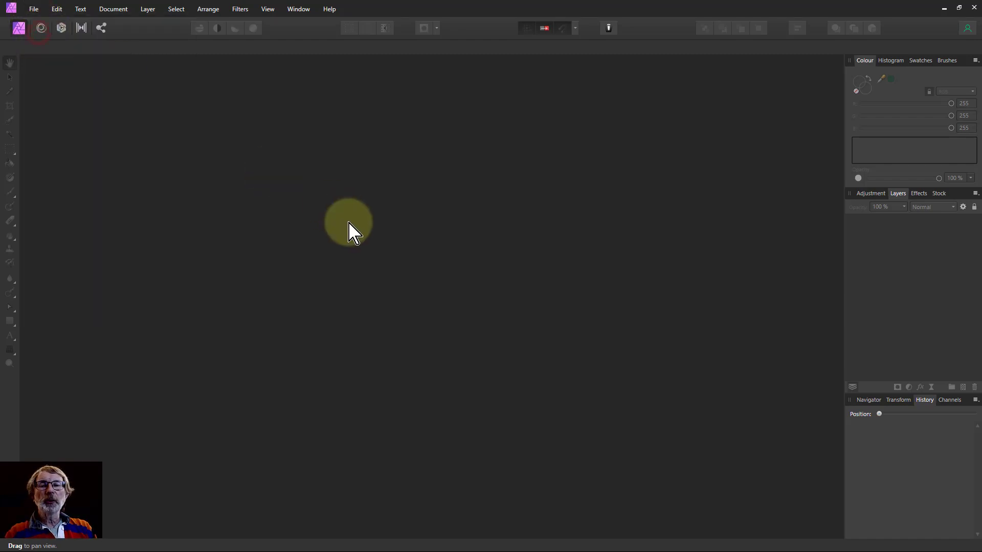
left_click(697, 448)
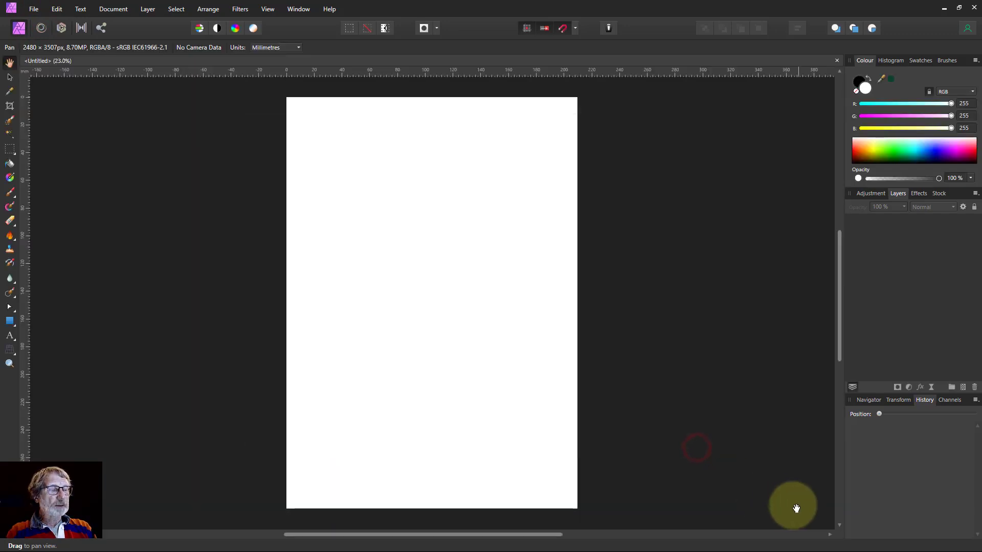
- Place a 'red dress' stock photo and clip the canvas to it (3328×4965 px)
left_click(941, 196)
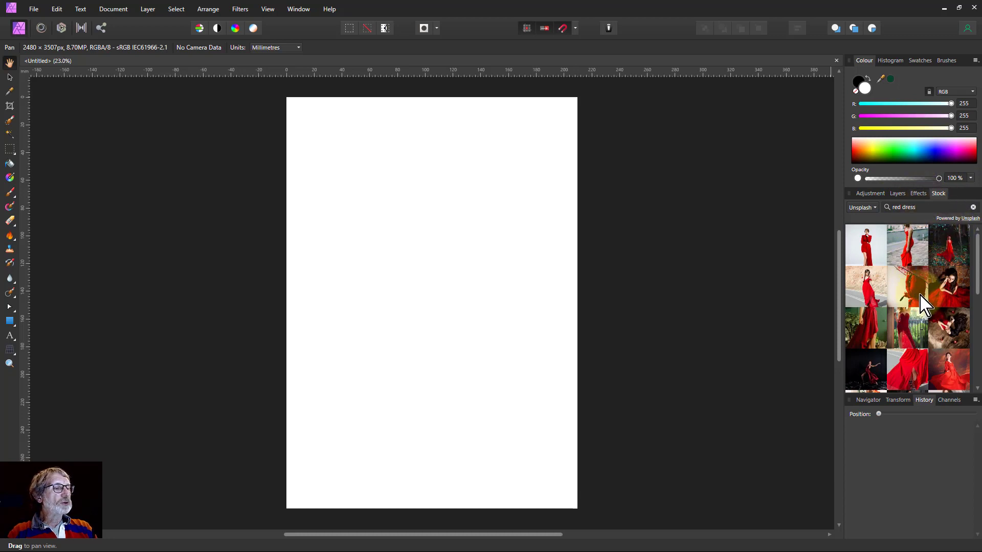
scroll(915, 313, "down", 2)
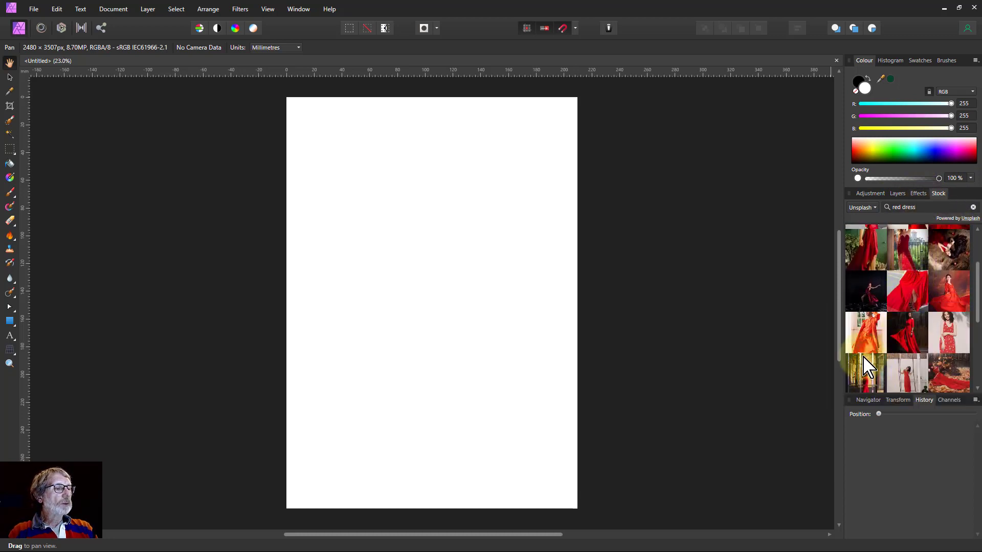
left_click_drag(907, 333, 466, 330)
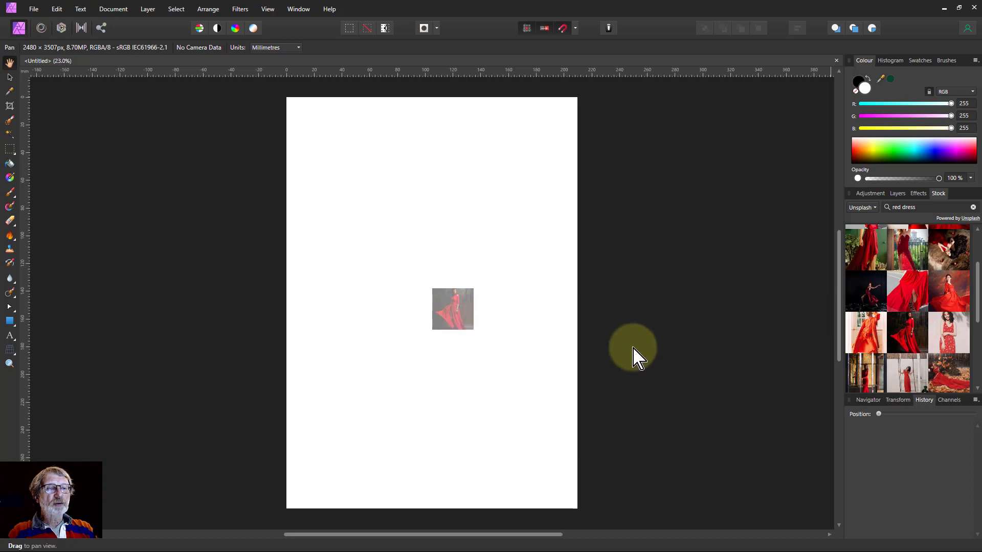
left_click(123, 9)
left_click(122, 128)
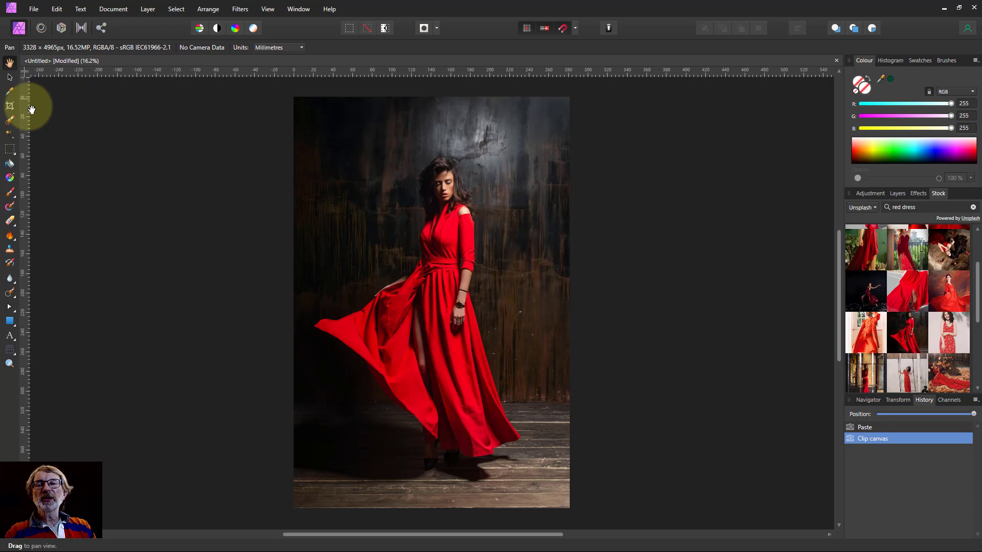
- Brush-select the dress hem, flying skirt, raised arm and shoulder with Snap to edges on
left_click(9, 120)
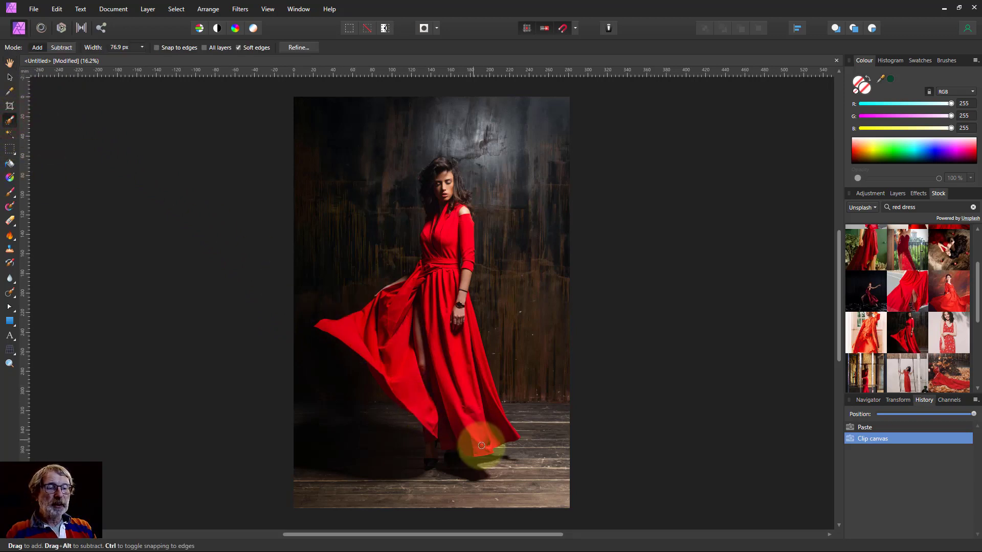
mouse_move(471, 454)
left_mouse_down()
mouse_move(495, 427)
mouse_move(486, 400)
left_mouse_up()
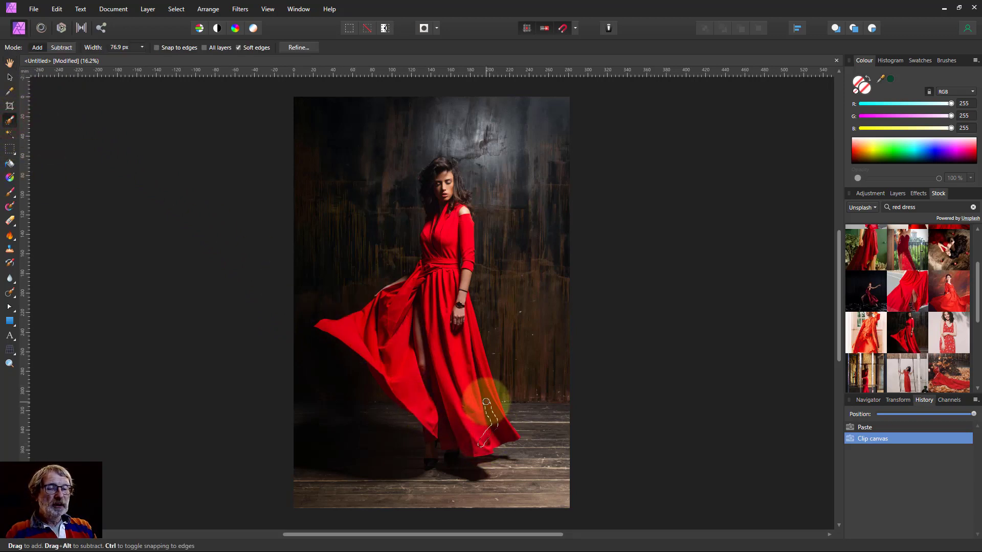
left_click(157, 47)
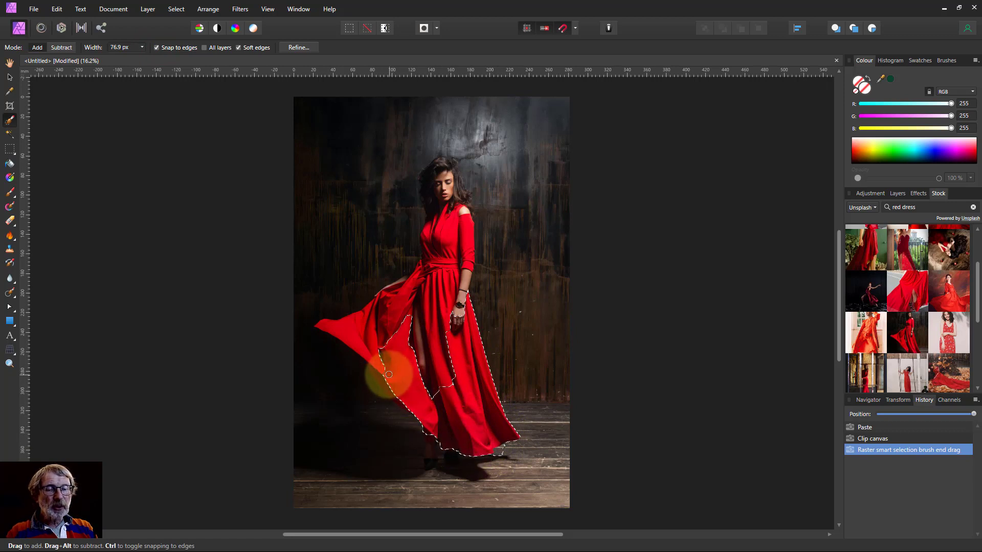
left_click_drag(389, 374, 386, 382)
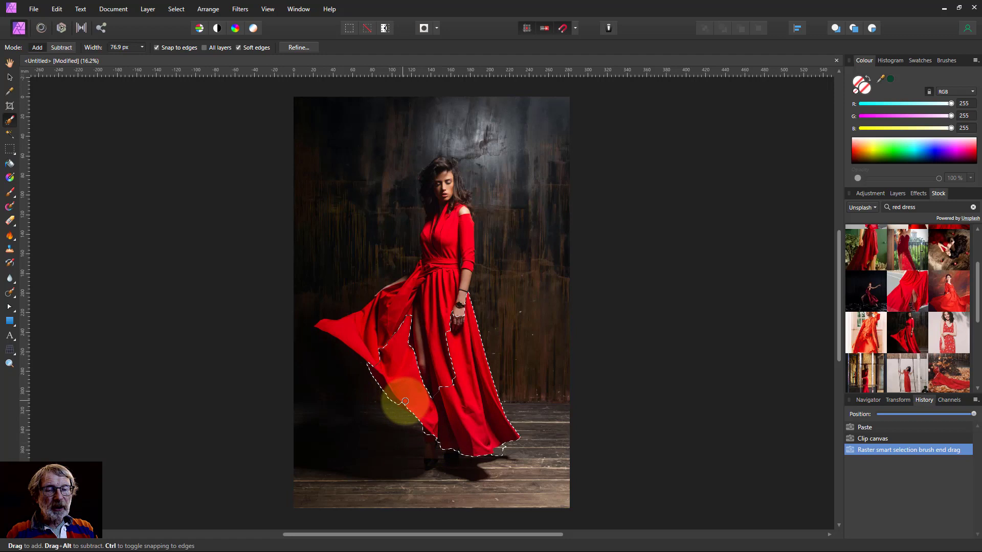
mouse_move(370, 342)
left_mouse_down()
mouse_move(393, 358)
mouse_move(367, 336)
mouse_move(416, 294)
left_mouse_up()
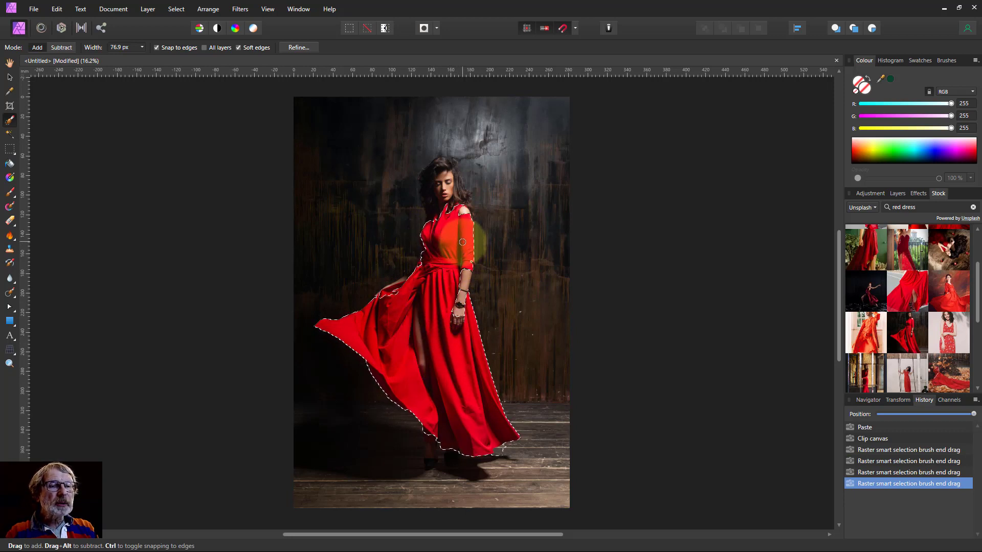
mouse_move(463, 242)
left_mouse_down()
mouse_move(408, 271)
mouse_move(427, 322)
mouse_move(415, 344)
mouse_move(382, 296)
left_mouse_up()
left_click(401, 297)
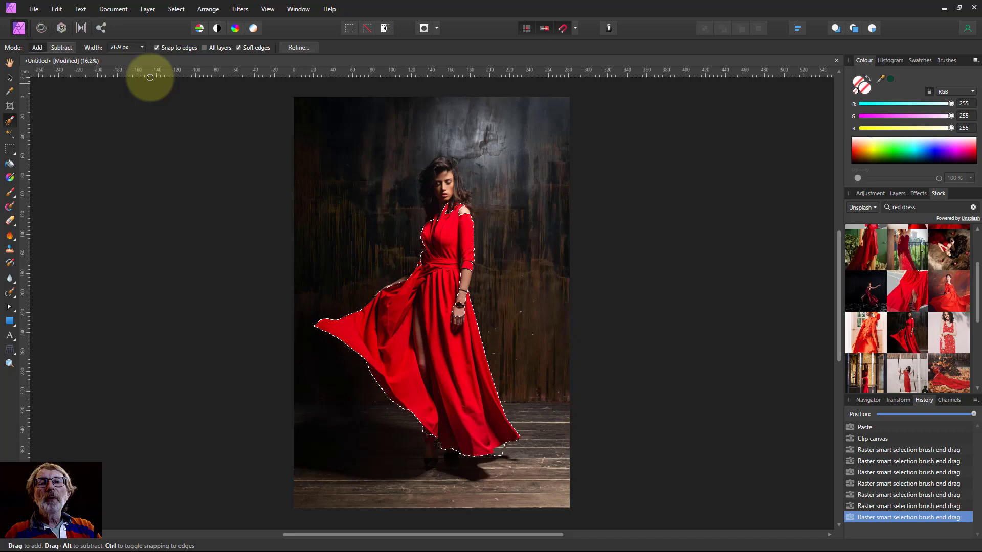
- Turn off Snap to edges and subtract the hand resting on the skirt from the selection
left_click(156, 47)
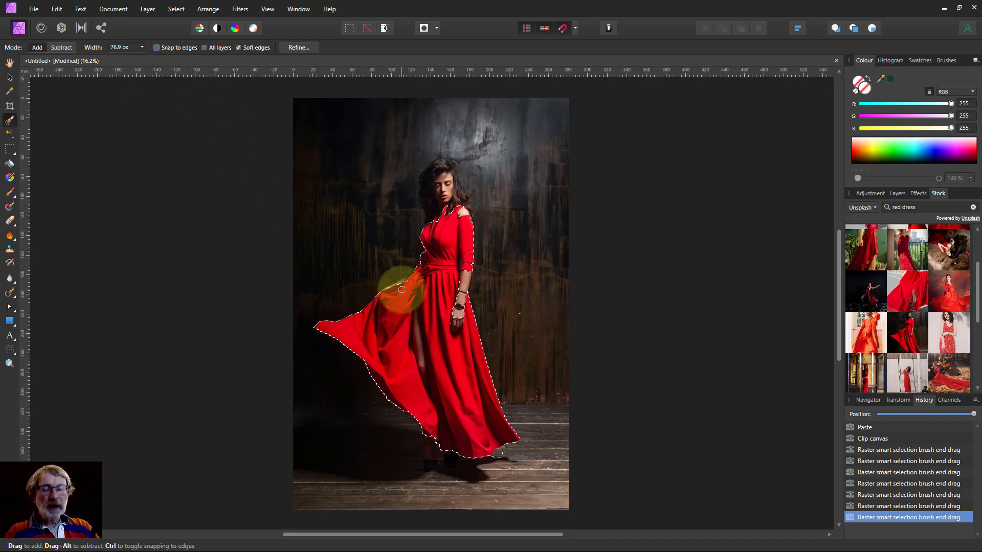
scroll(401, 289, "up", 5)
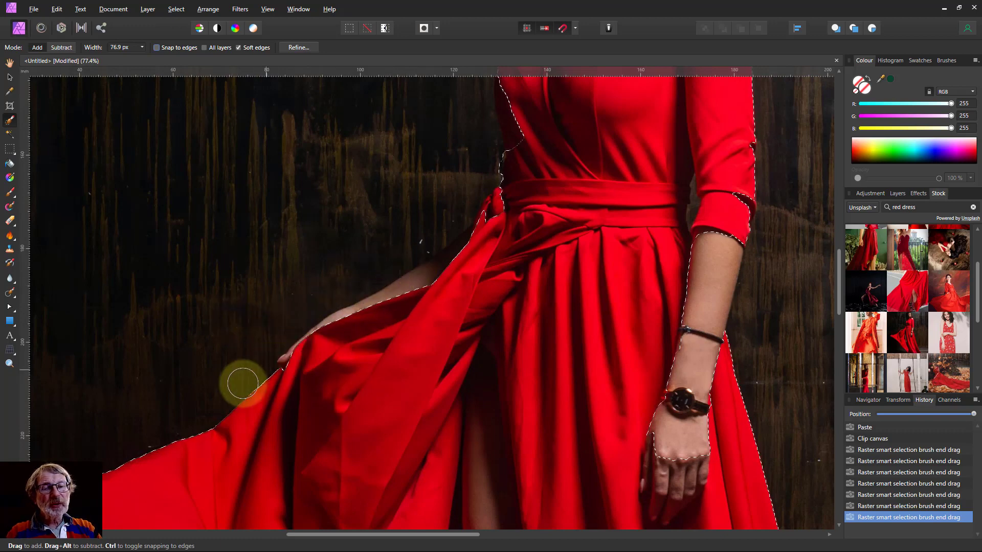
scroll(508, 440, "down", 3)
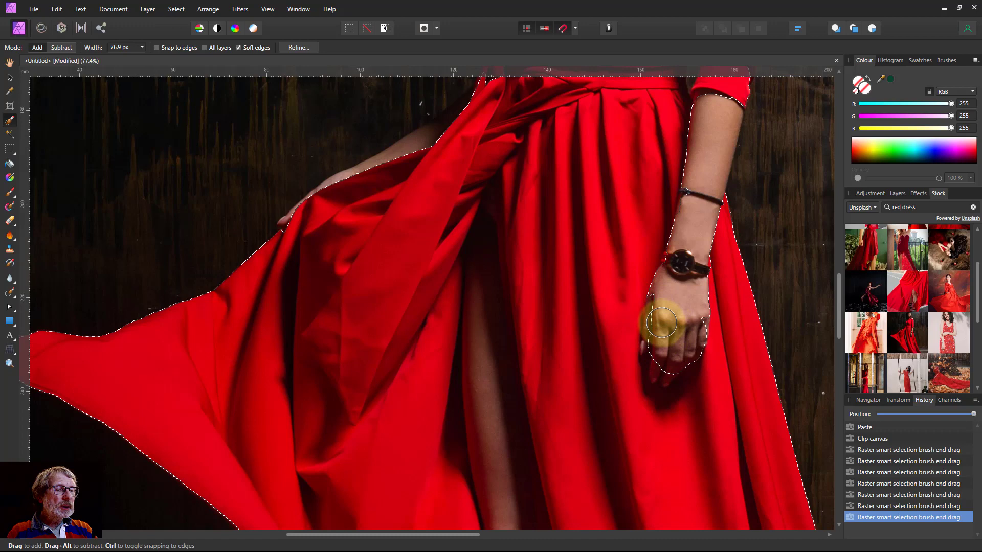
left_click_drag(672, 332, 686, 338)
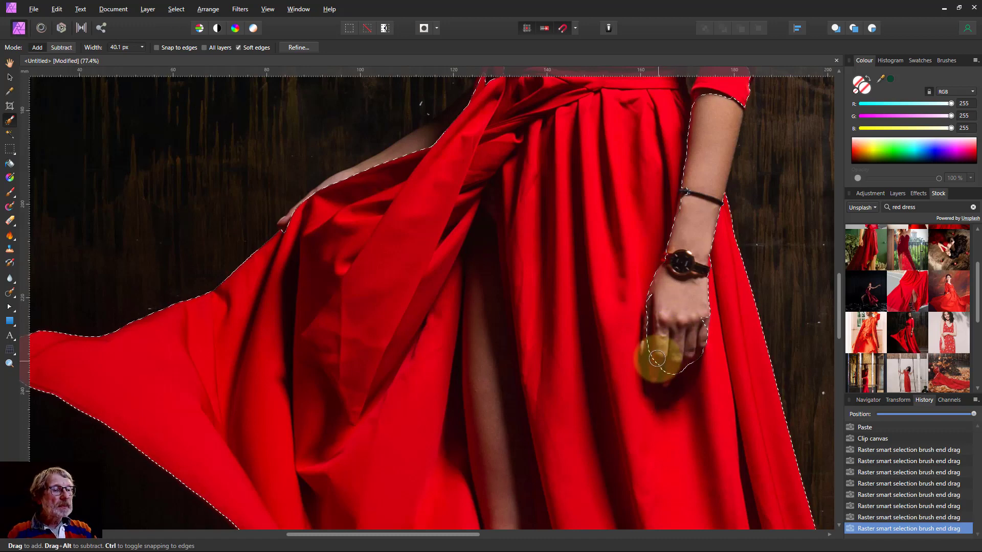
mouse_move(662, 375)
left_mouse_down()
mouse_move(692, 324)
mouse_move(697, 333)
left_mouse_up()
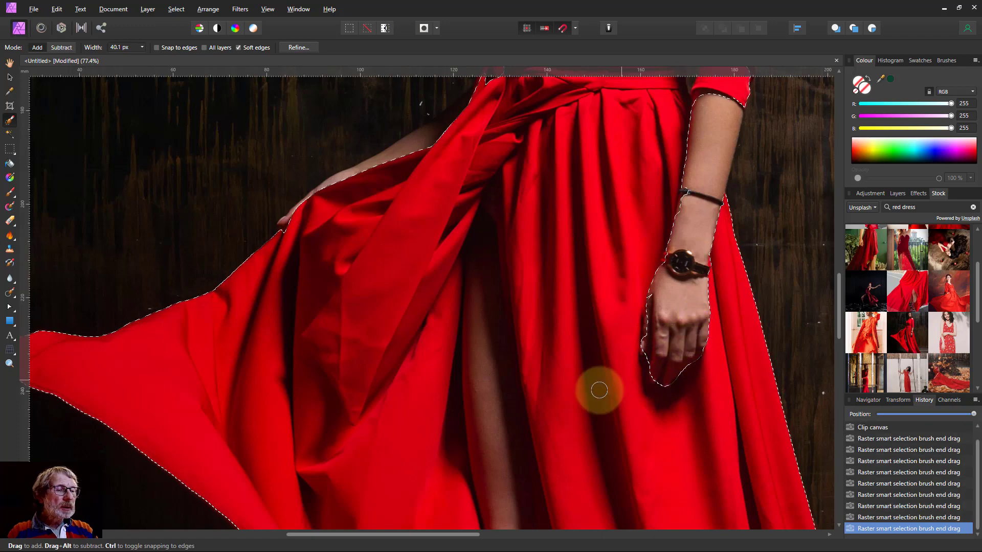
- Subtract the bare leg down the skirt slit from the selection, then fit the photo in view
scroll(505, 286, "up", 4)
scroll(506, 287, "down", 8)
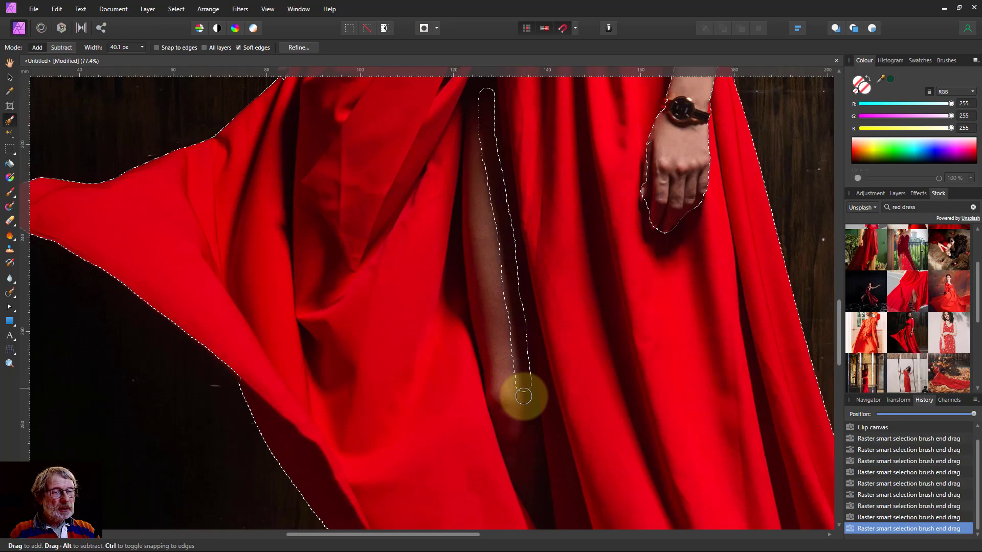
left_click_drag(535, 473, 514, 443)
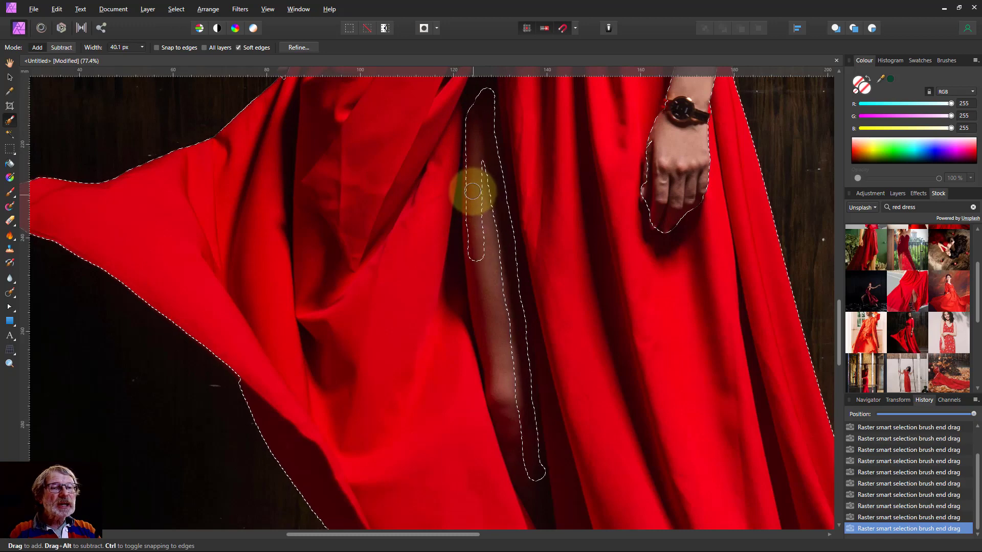
left_click_drag(471, 233, 495, 396)
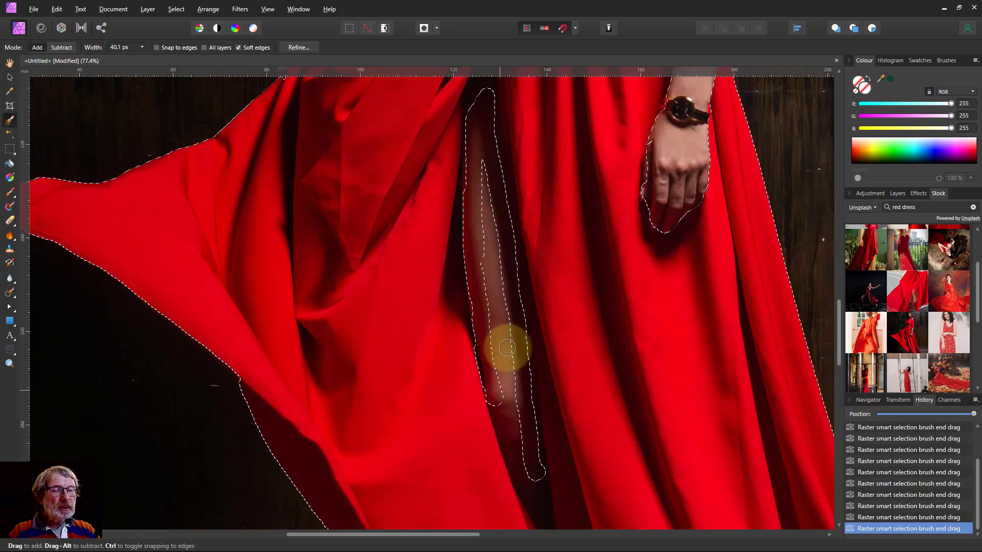
mouse_move(494, 257)
left_mouse_down()
mouse_move(517, 413)
mouse_move(501, 296)
mouse_move(511, 356)
mouse_move(491, 305)
mouse_move(495, 357)
mouse_move(478, 161)
mouse_move(488, 291)
mouse_move(498, 302)
mouse_move(495, 250)
left_mouse_up()
scroll(533, 383, "down", 4)
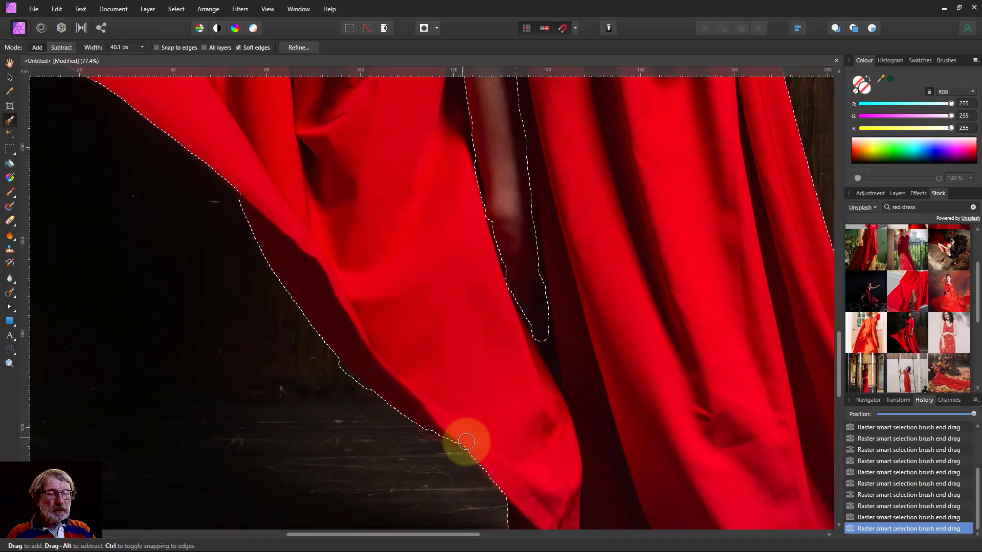
scroll(603, 377, "up", 4)
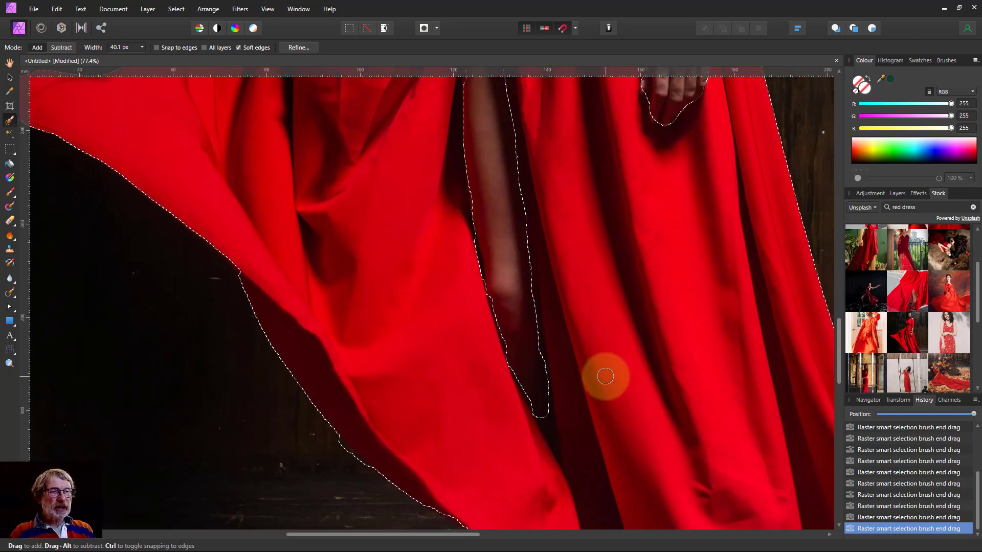
key("ctrl+0")
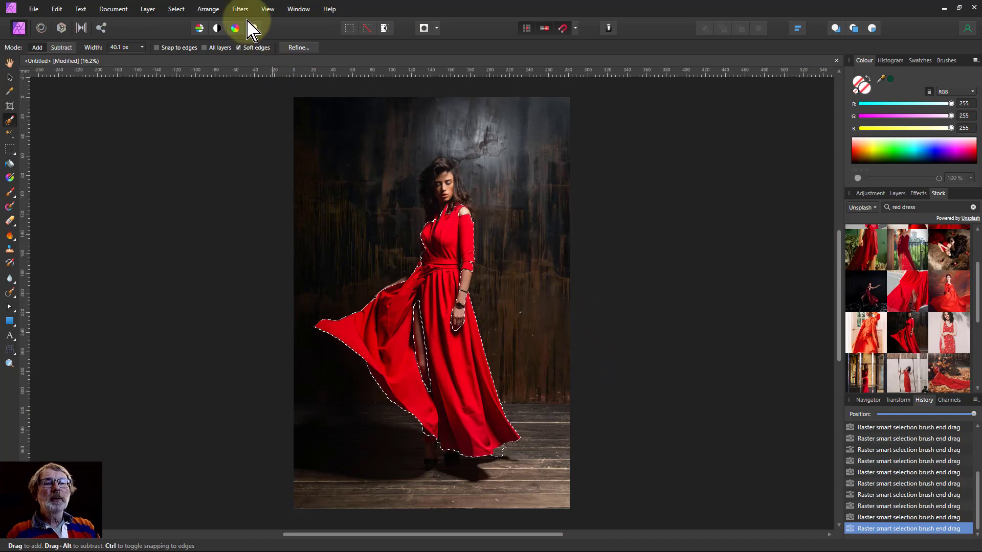
- In Refine Selection, mark the area near the feet as background and preview on Transparent
left_click(295, 49)
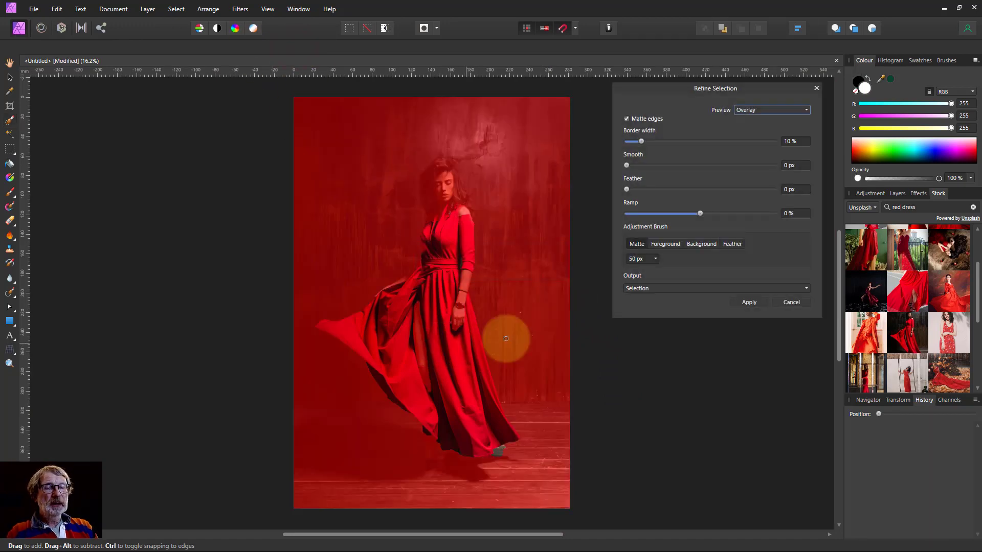
mouse_move(516, 435)
left_mouse_down()
mouse_move(491, 463)
mouse_move(548, 423)
mouse_move(508, 475)
mouse_move(505, 449)
mouse_move(493, 461)
mouse_move(520, 468)
mouse_move(497, 453)
mouse_move(555, 455)
left_mouse_up()
left_click(699, 244)
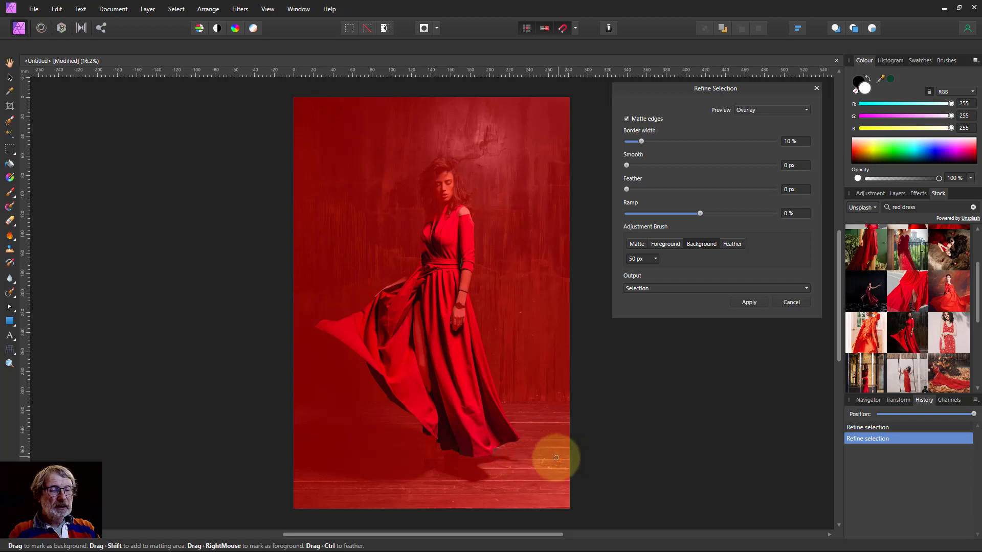
left_click(747, 115)
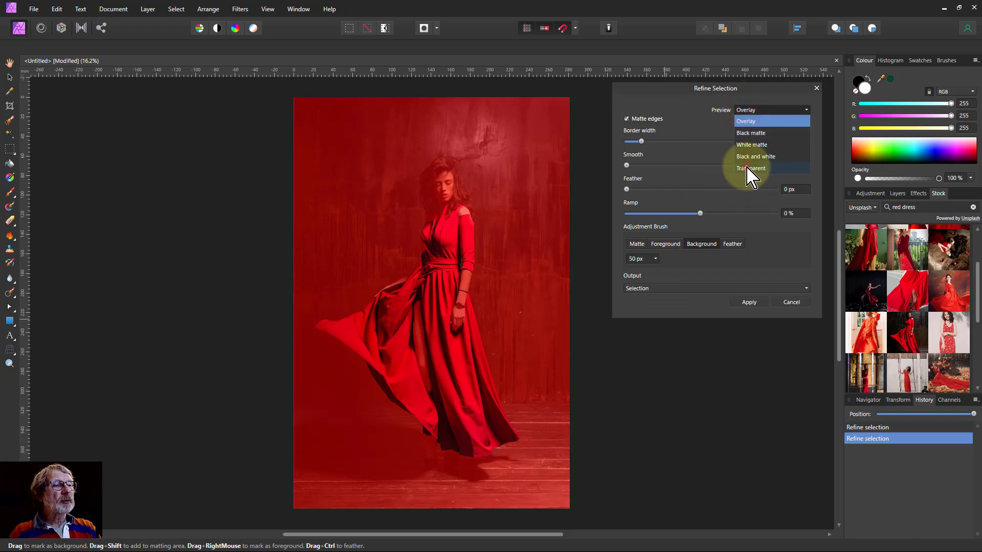
left_click(749, 160)
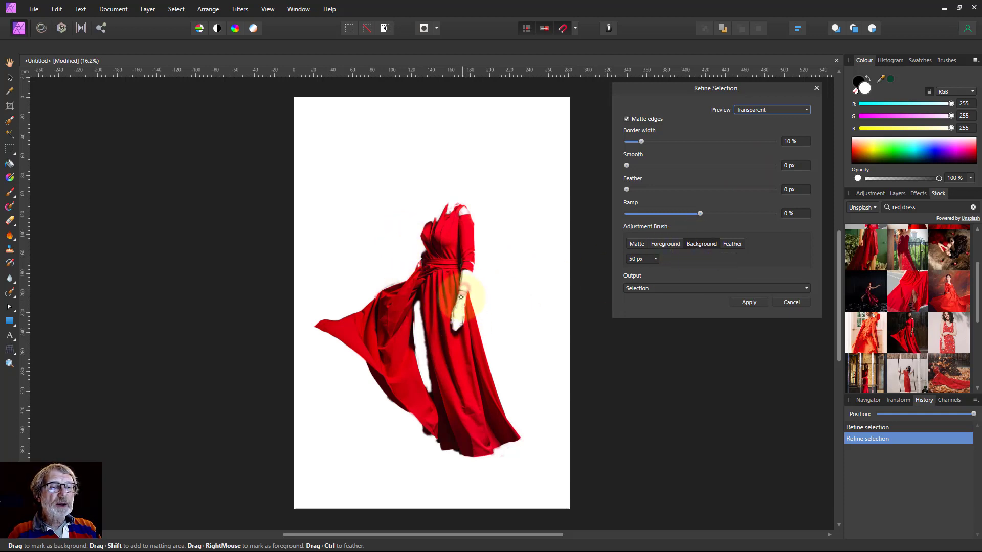
- Mark the gap beside the hand as background and apply the refinement as a Mask
left_click_drag(474, 358, 449, 315)
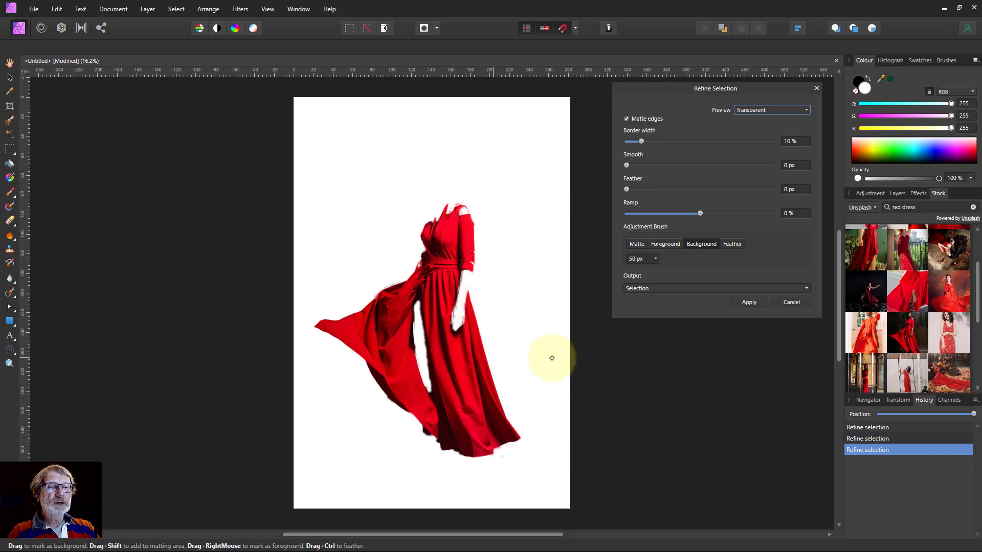
left_click(675, 289)
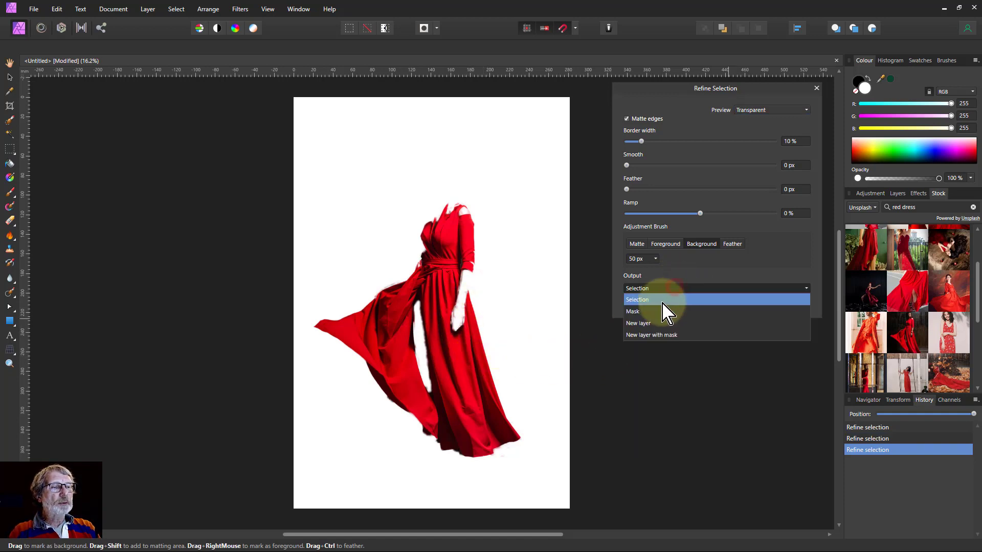
left_click(643, 313)
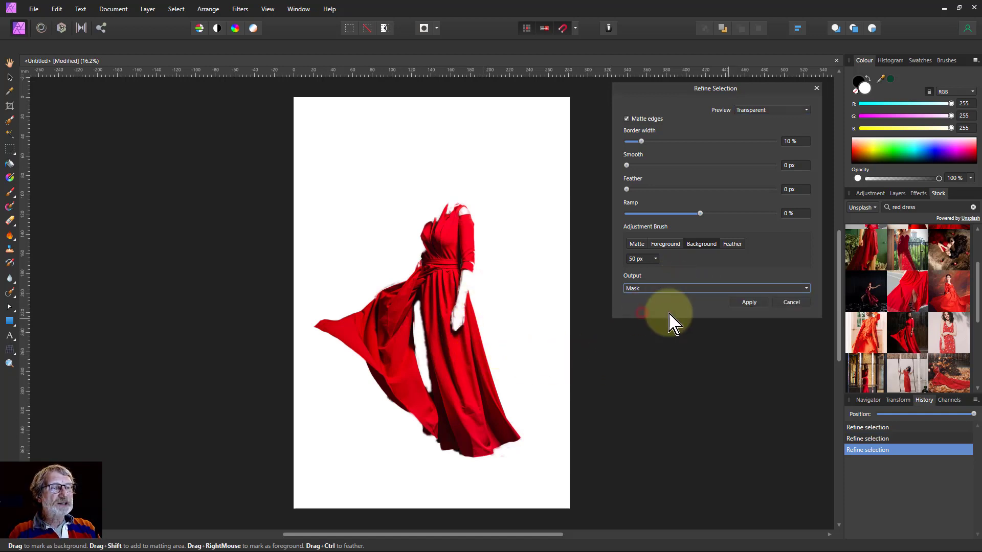
left_click(747, 301)
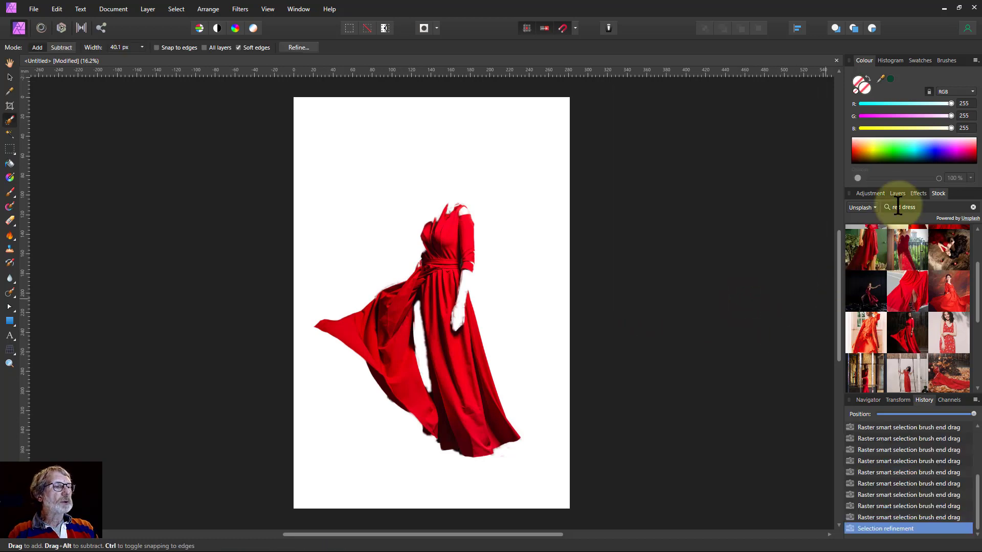
- Move the dress (Mask) out of the photo layer into its own layer below it
left_click(897, 194)
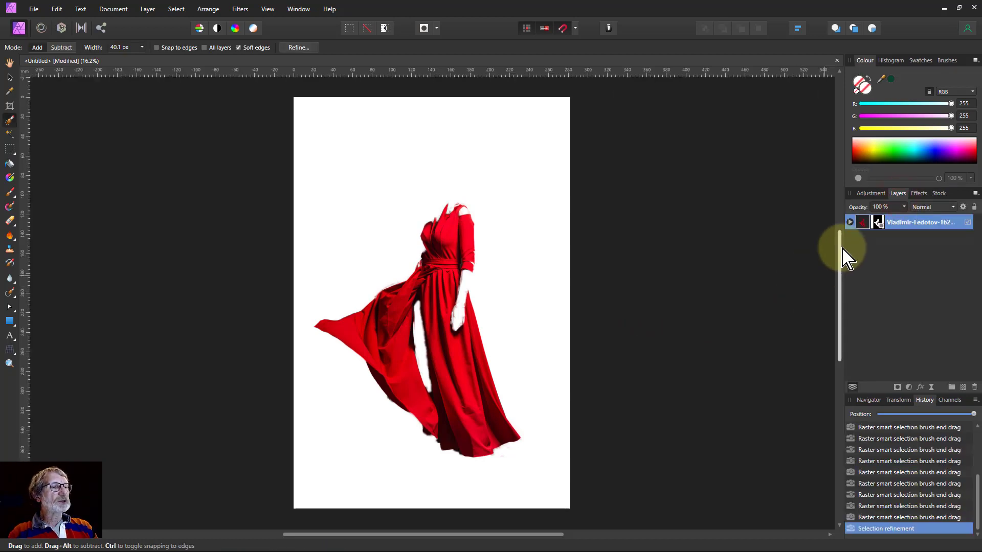
left_click(850, 222)
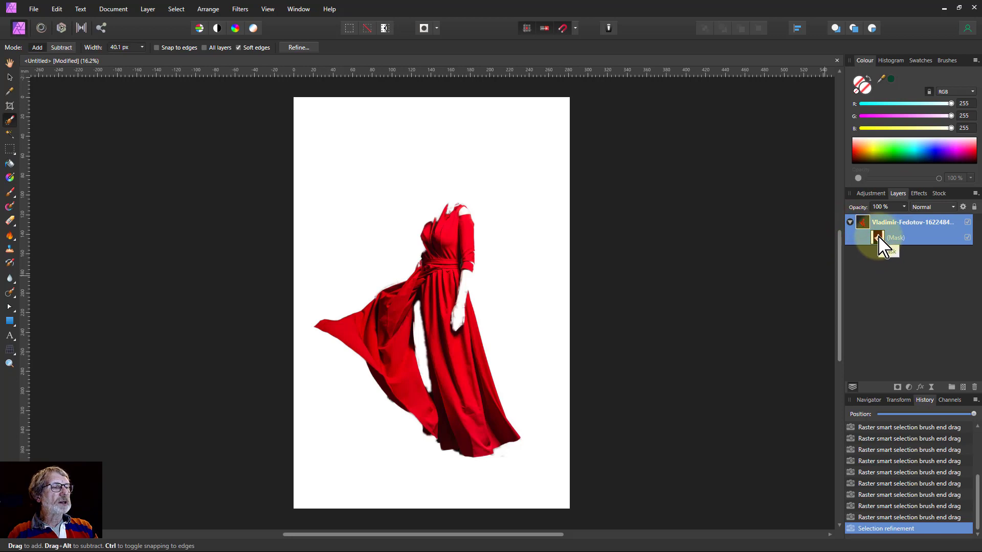
left_click(879, 238)
left_click_drag(879, 239, 875, 269)
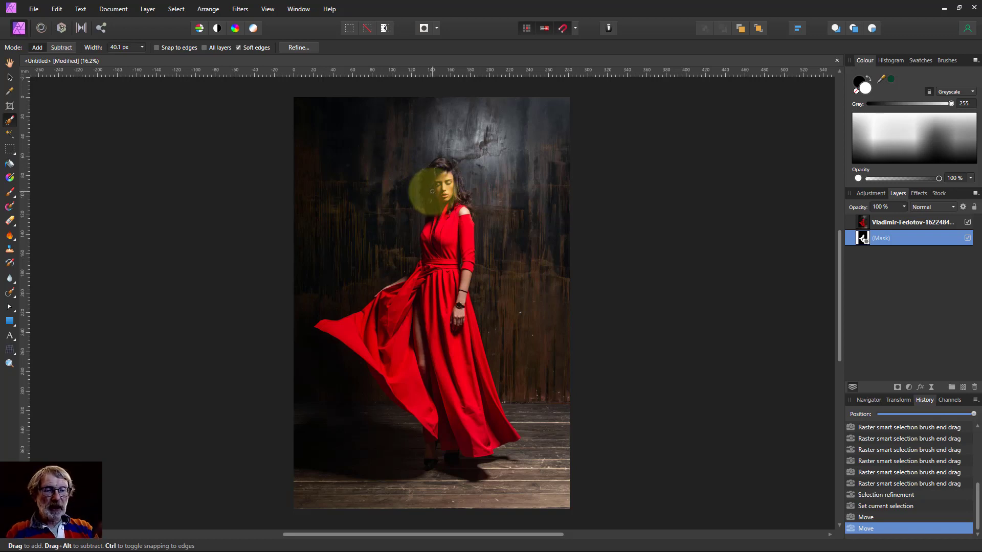
- Add an empty pixel layer above the photo layer
left_click(860, 221)
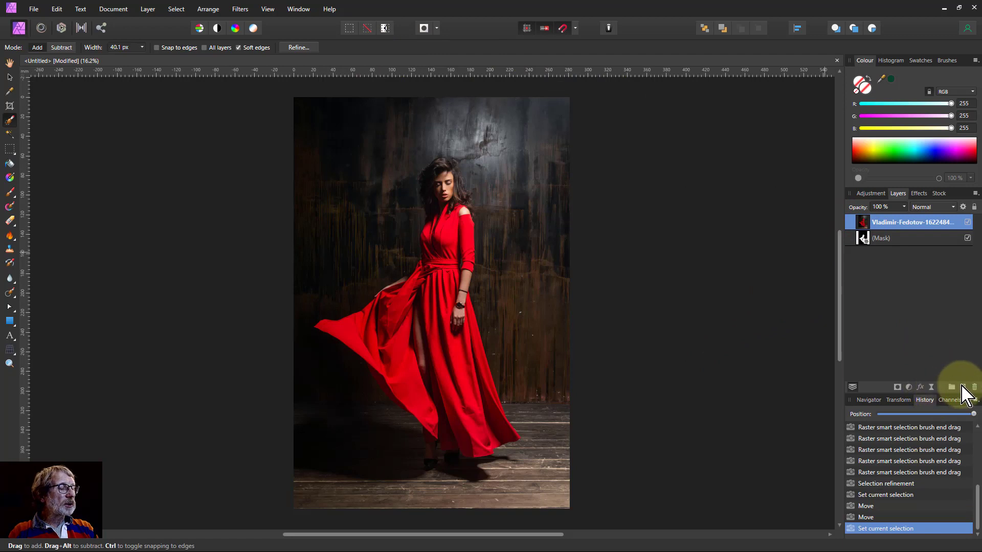
left_click(961, 387)
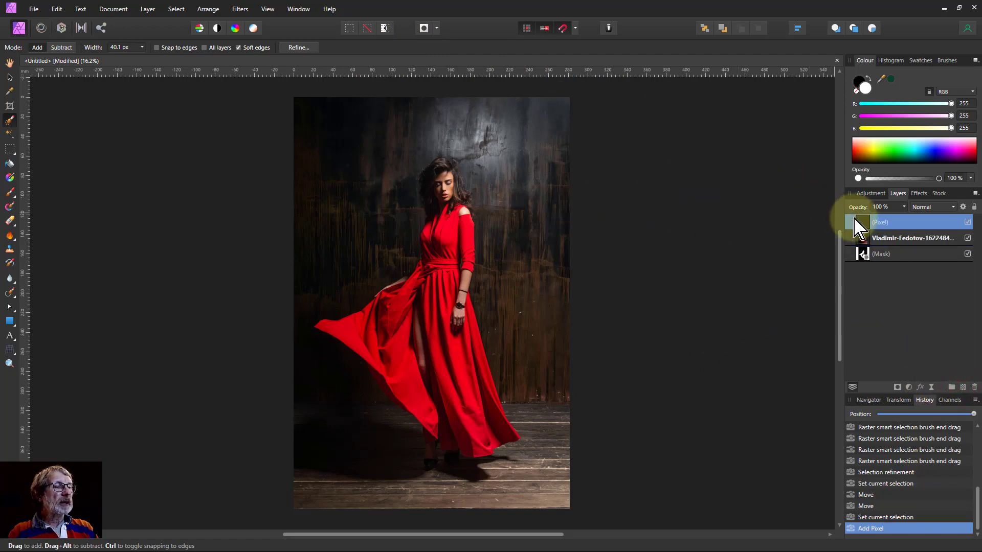
- Fill the layer with Perlin Noise at zoom 34.6 px, 6 octaves, persistence 48.7 px
left_click(240, 10)
mouse_move(283, 58)
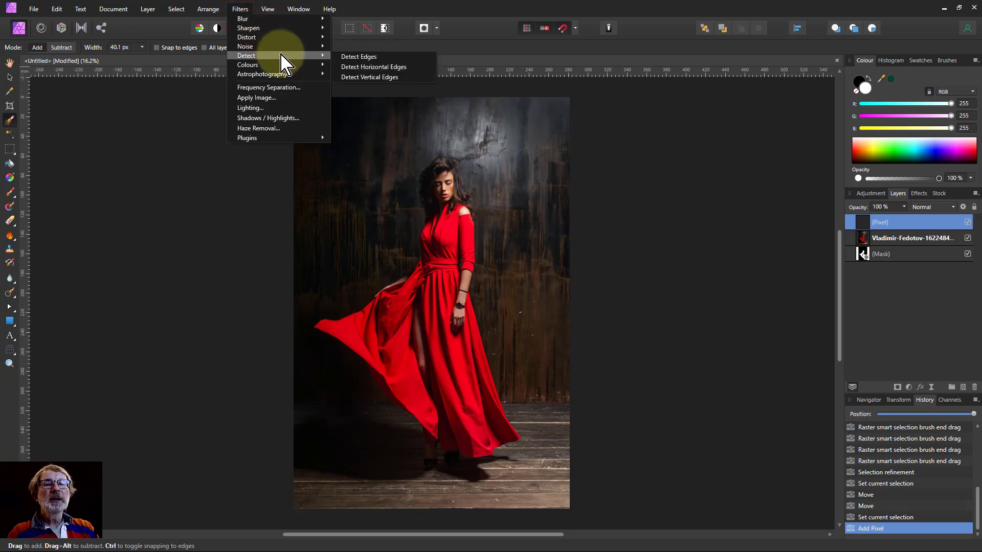
mouse_move(307, 46)
left_click(363, 71)
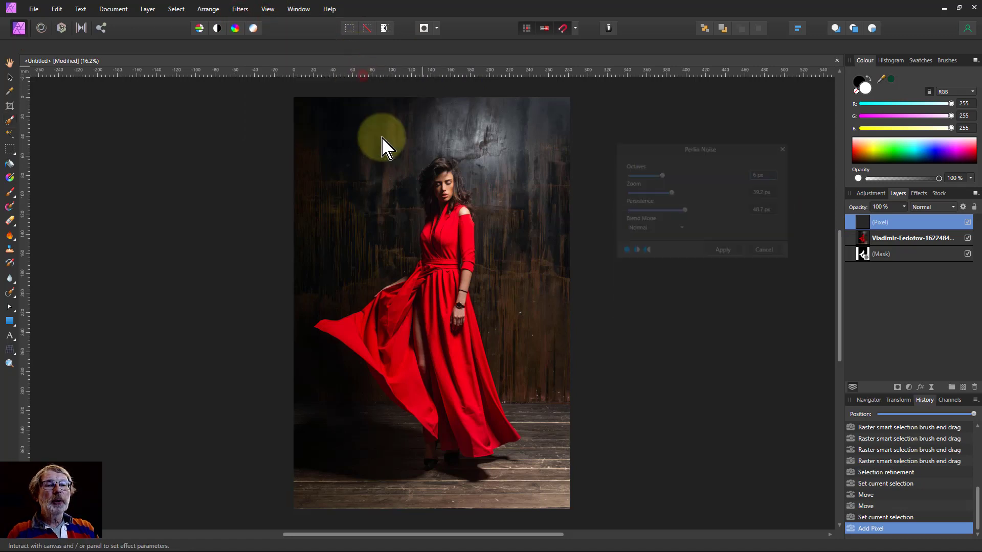
left_click_drag(667, 251, 665, 251)
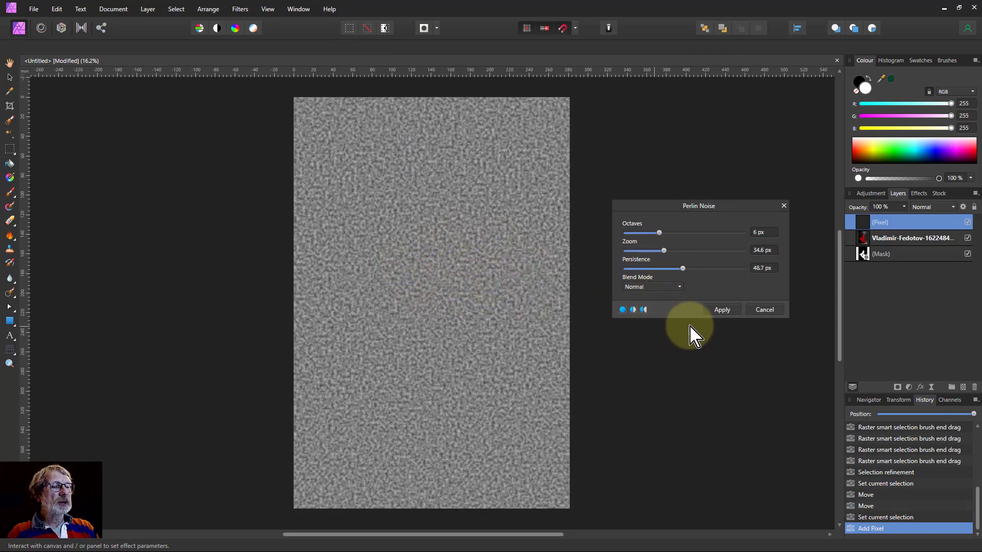
left_click(721, 310)
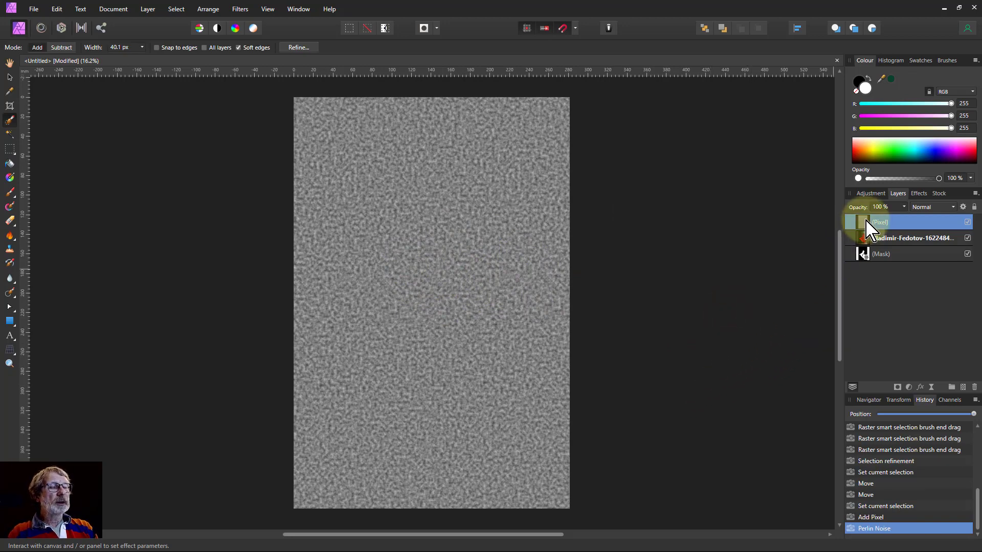
- Tint the noise with a Recolour adjustment: hue 117.1°, saturation 71%, lightness -73%
left_click(908, 388)
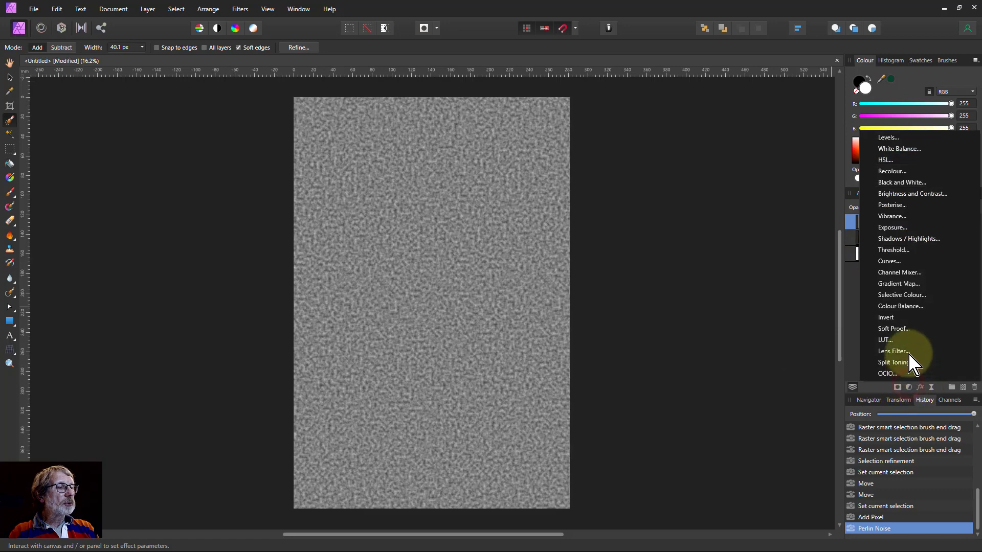
left_click(894, 172)
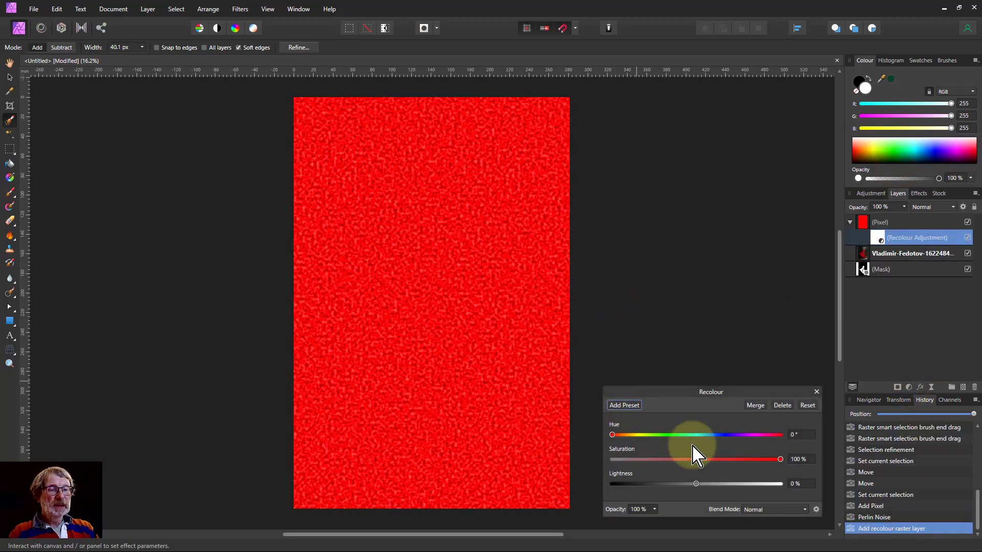
left_click(667, 435)
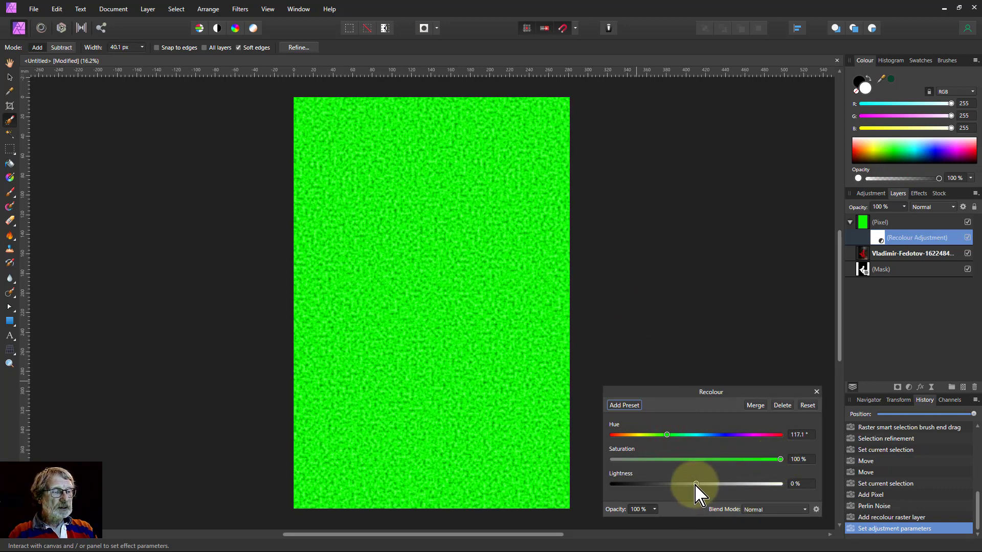
left_click_drag(781, 459, 633, 484)
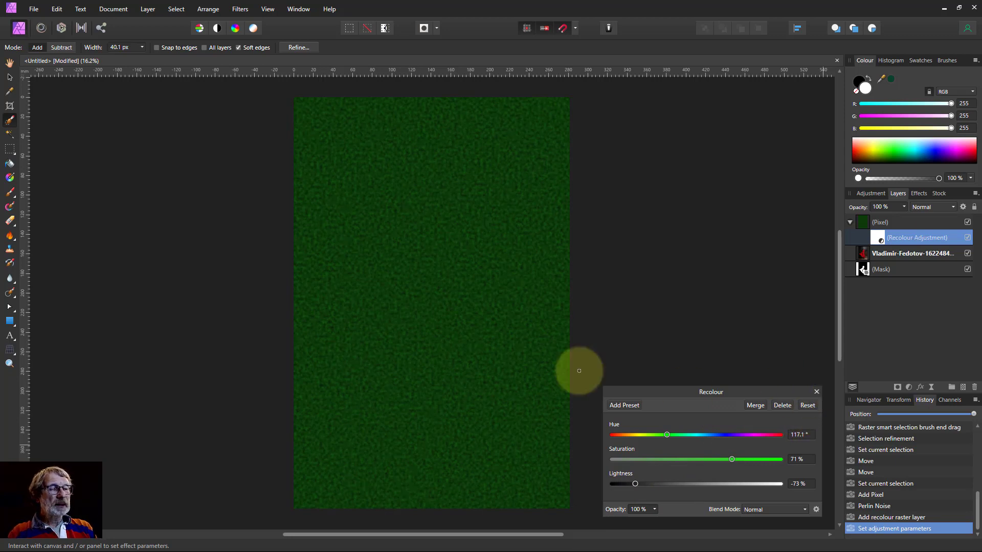
left_click(816, 392)
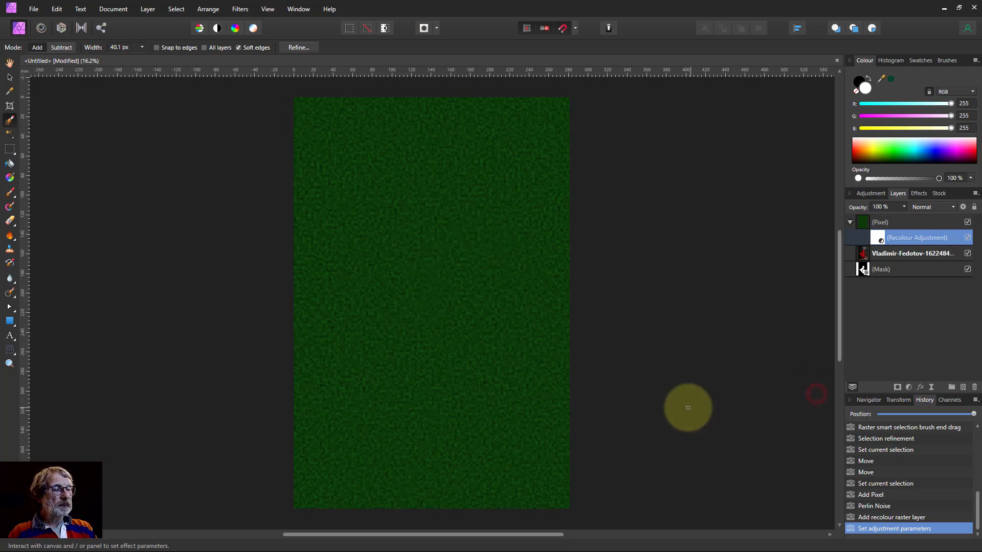
- Nest the dress mask inside the green noise pixel layer and zoom in on the shoulder
left_click(863, 269, "ctrl")
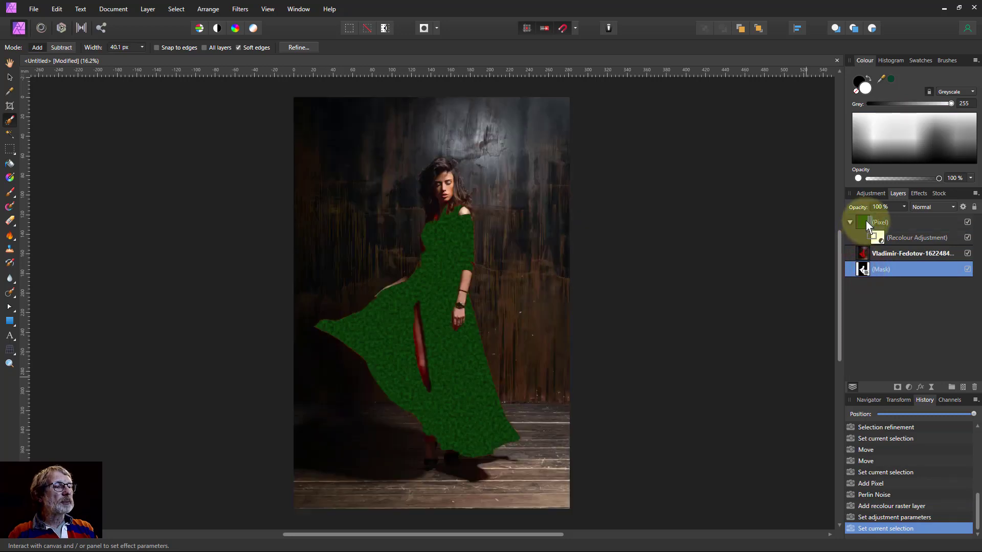
left_click_drag(867, 220, 867, 223)
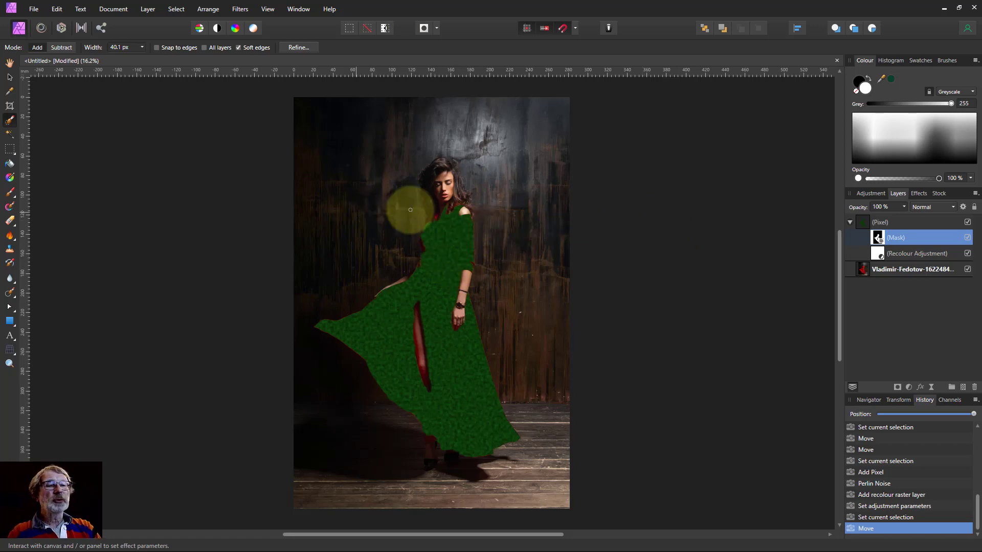
scroll(414, 235, "up", 5)
scroll(411, 237, "up", 2)
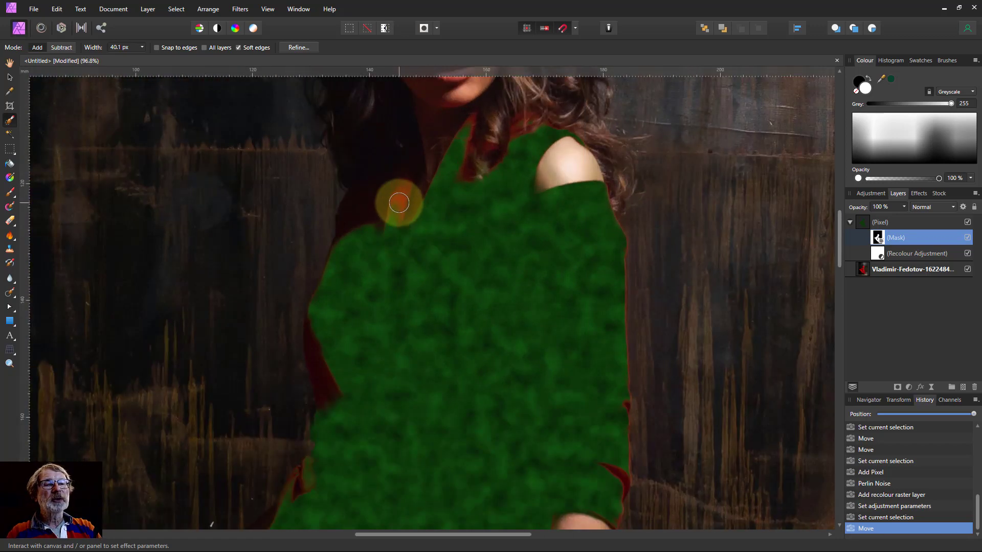
left_click(879, 244)
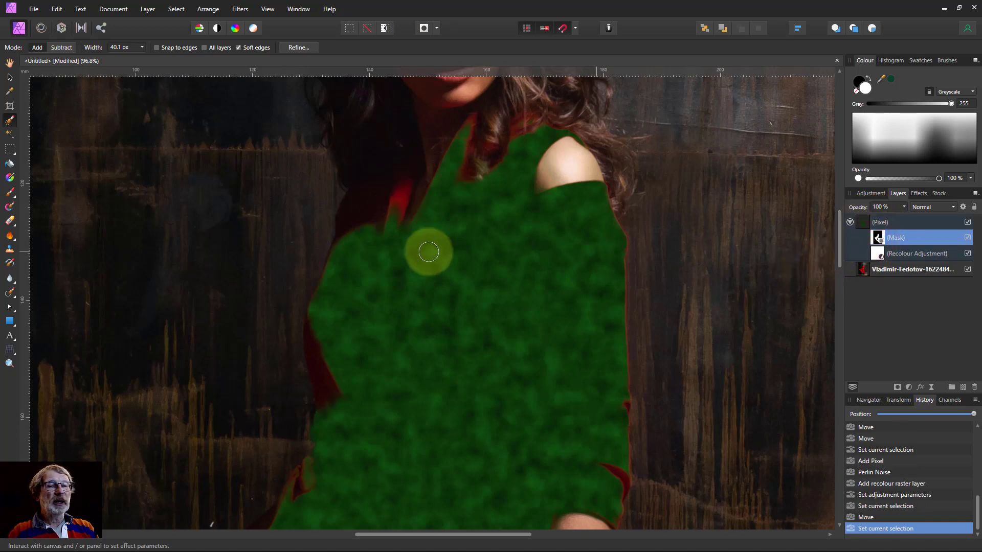
- Paint white on the texture mask to extend the green over the red at the neckline
left_click(10, 191)
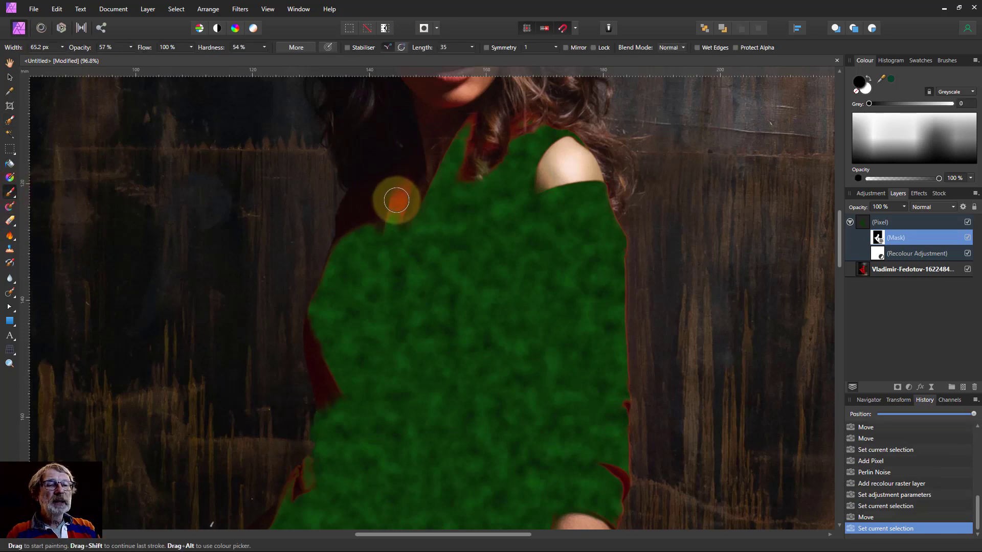
left_click(868, 78)
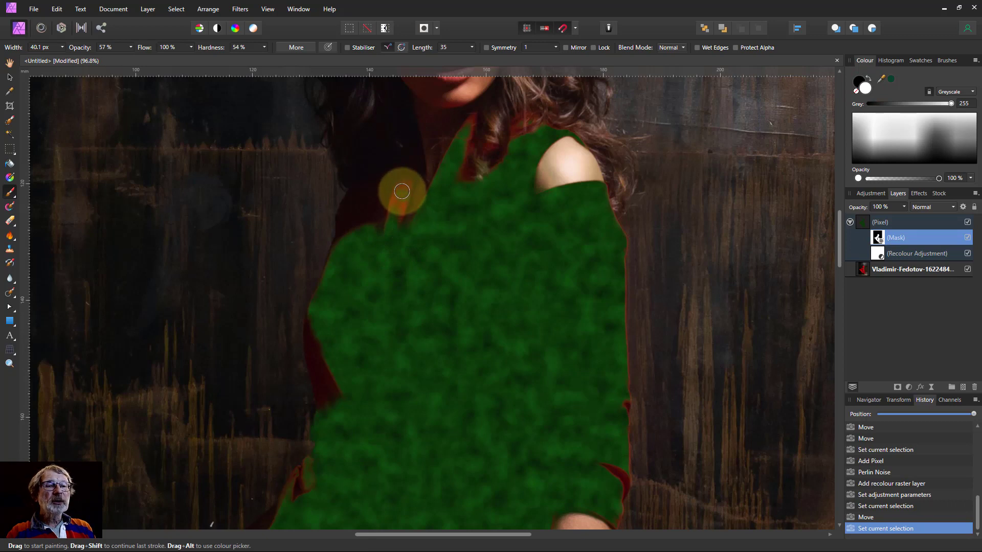
mouse_move(401, 190)
left_mouse_down()
mouse_move(399, 225)
mouse_move(396, 204)
left_mouse_up()
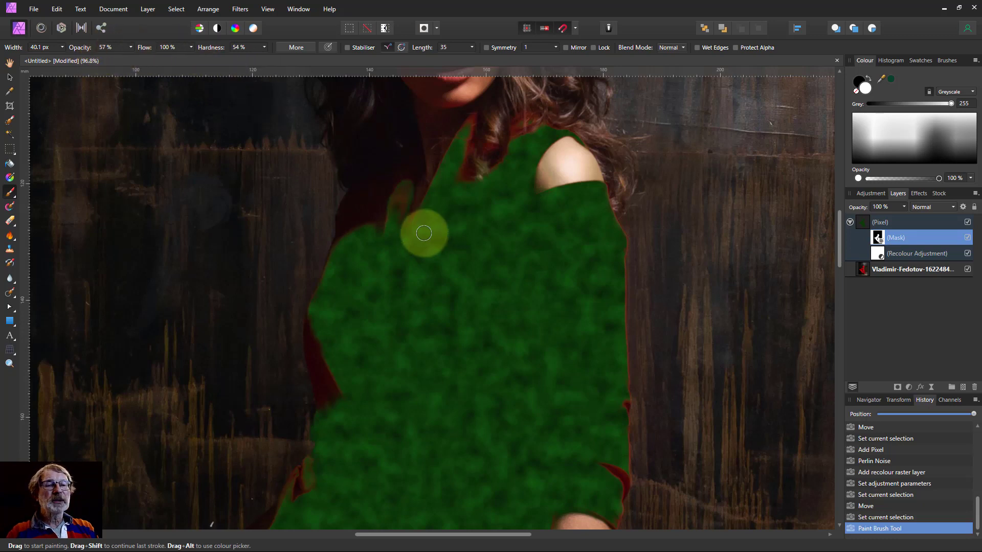
left_click_drag(400, 195, 398, 212)
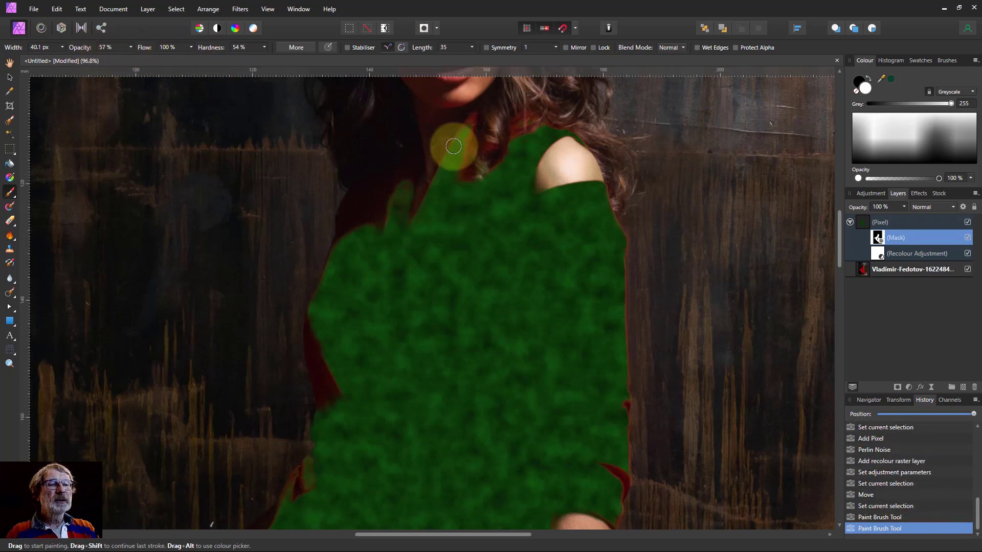
- With a smaller brush, extend the texture along the arm and hide spill past the shoulder
key("bracketleft")
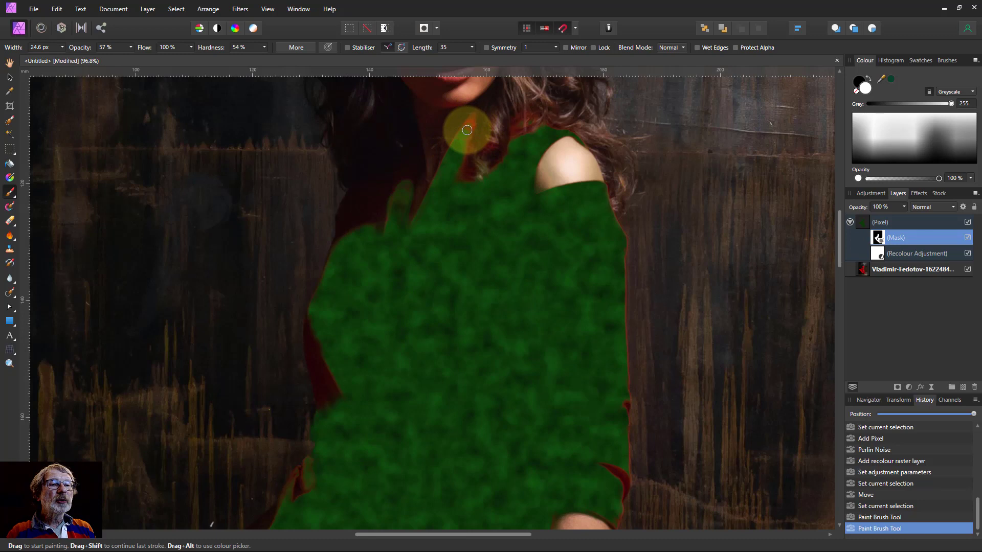
mouse_move(467, 130)
left_mouse_down()
mouse_move(462, 149)
mouse_move(463, 139)
mouse_move(487, 171)
left_mouse_up()
scroll(620, 460, "down", 5)
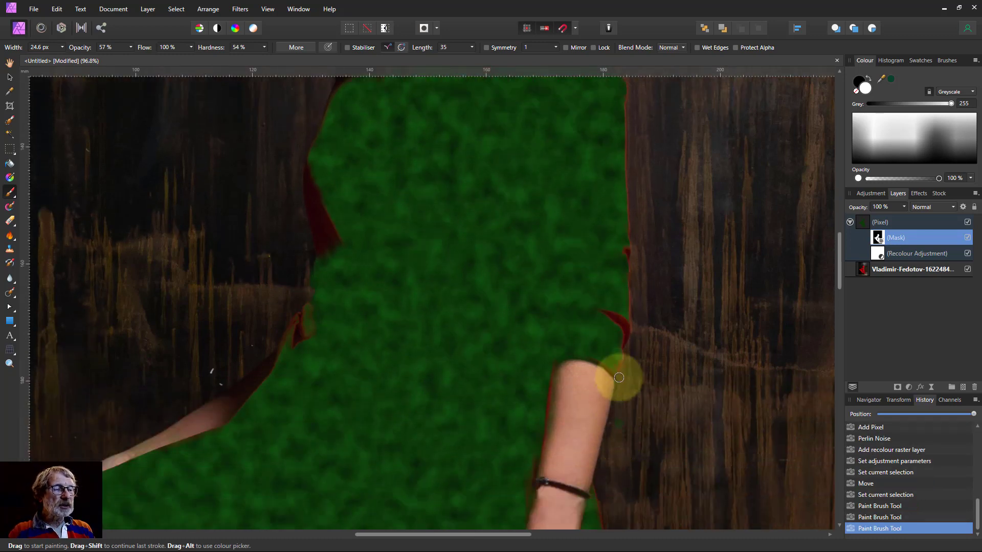
mouse_move(618, 377)
left_mouse_down()
mouse_move(623, 324)
mouse_move(604, 313)
mouse_move(620, 328)
left_mouse_up()
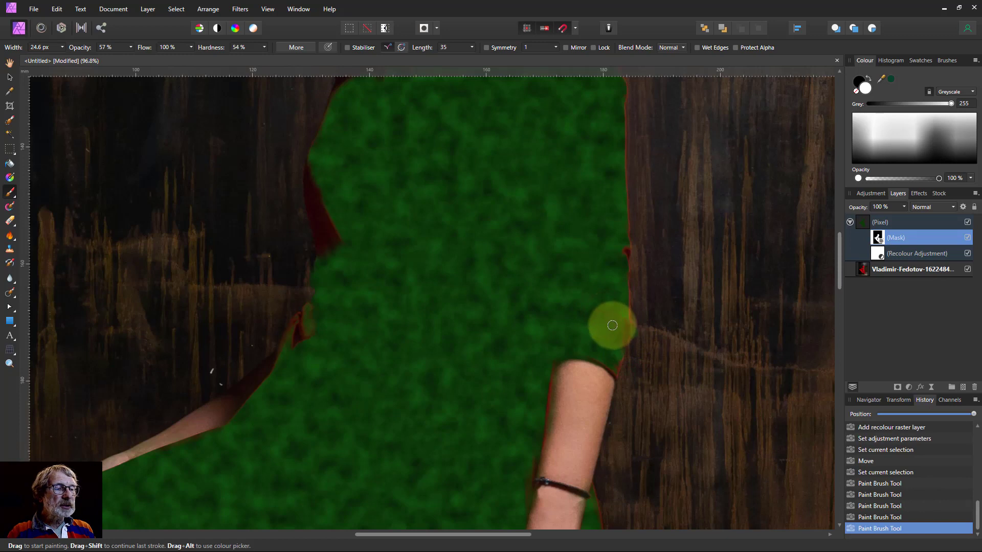
key("x")
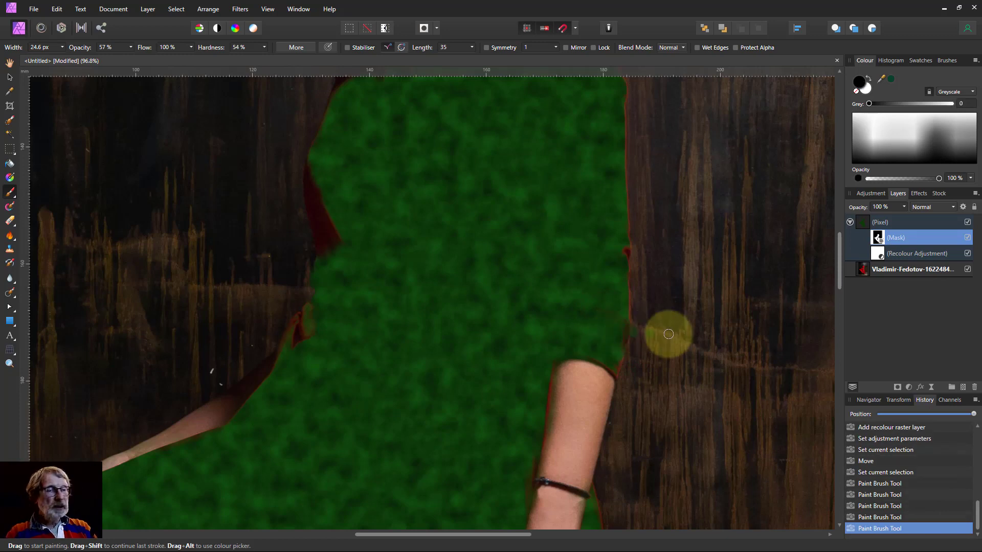
left_click_drag(638, 335, 616, 316)
key("x")
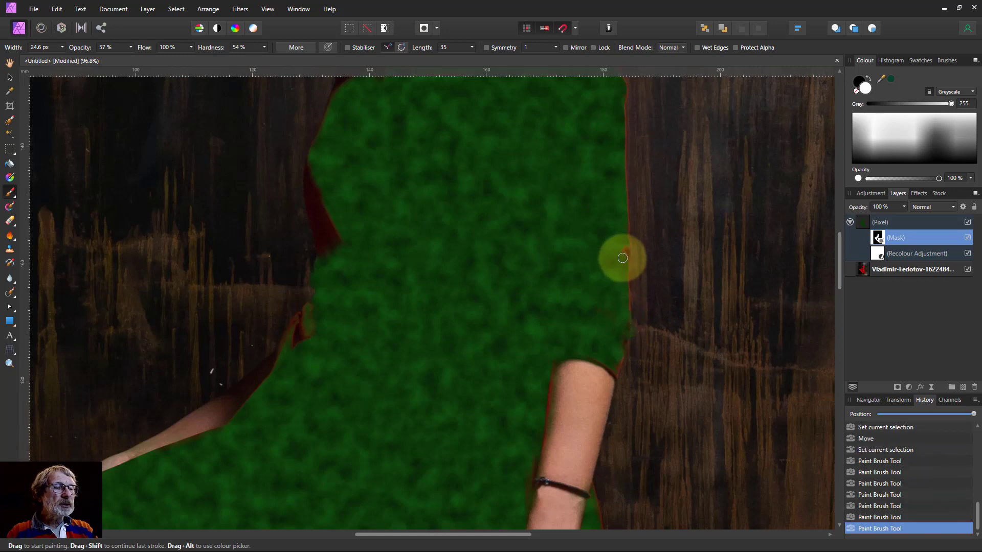
- Touch up the mask in white along the dress edge and fit the image to the window
left_click(314, 169)
mouse_move(313, 177)
left_mouse_down()
mouse_move(328, 249)
mouse_move(329, 231)
mouse_move(317, 200)
mouse_move(324, 259)
mouse_move(313, 186)
mouse_move(328, 244)
mouse_move(314, 186)
mouse_move(339, 235)
mouse_move(314, 192)
mouse_move(329, 261)
mouse_move(325, 312)
mouse_move(303, 342)
mouse_move(307, 314)
mouse_move(294, 349)
mouse_move(305, 317)
mouse_move(293, 348)
mouse_move(317, 337)
mouse_move(305, 315)
mouse_move(287, 353)
mouse_move(338, 406)
left_mouse_up()
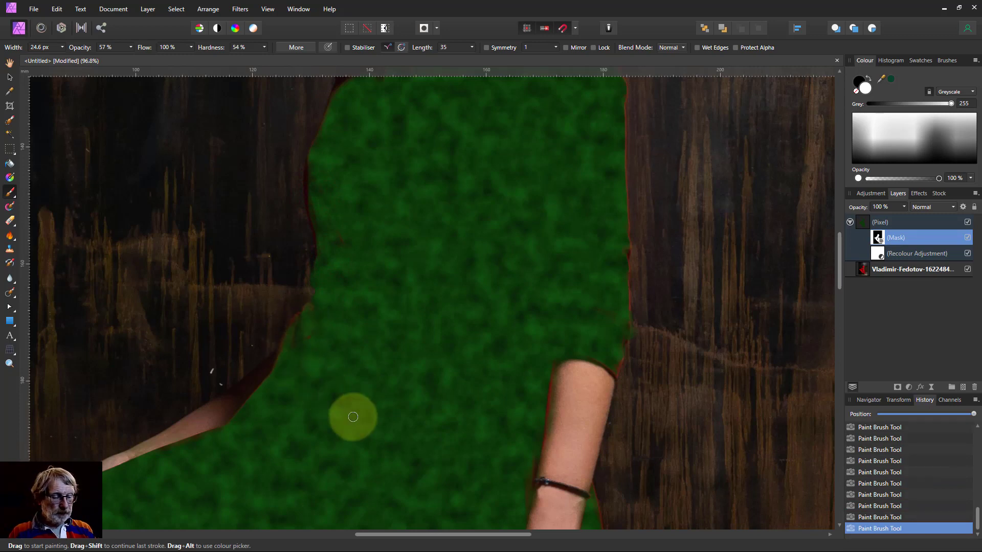
key("ctrl+0")
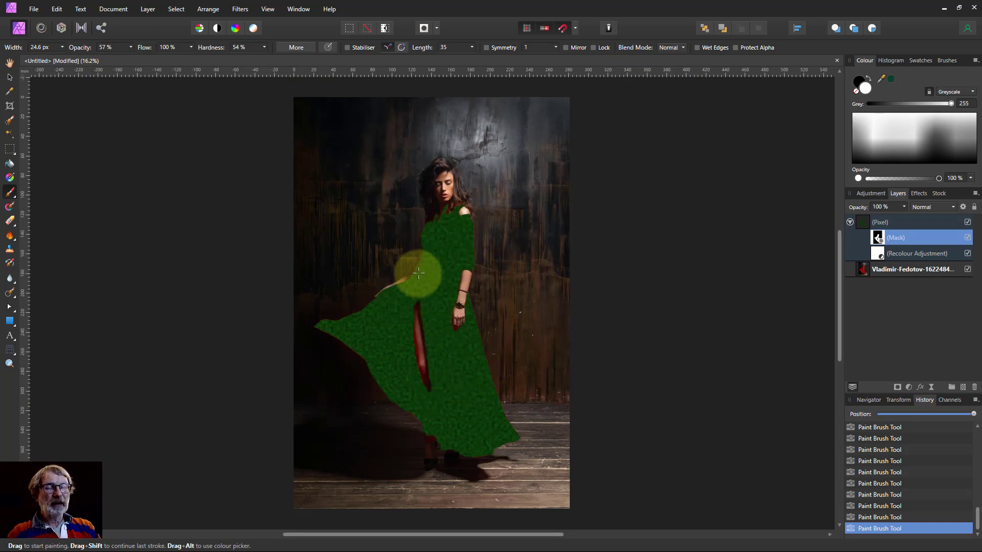
- Move a duplicate of the original photo layer to the top of the layer stack
left_click(868, 271)
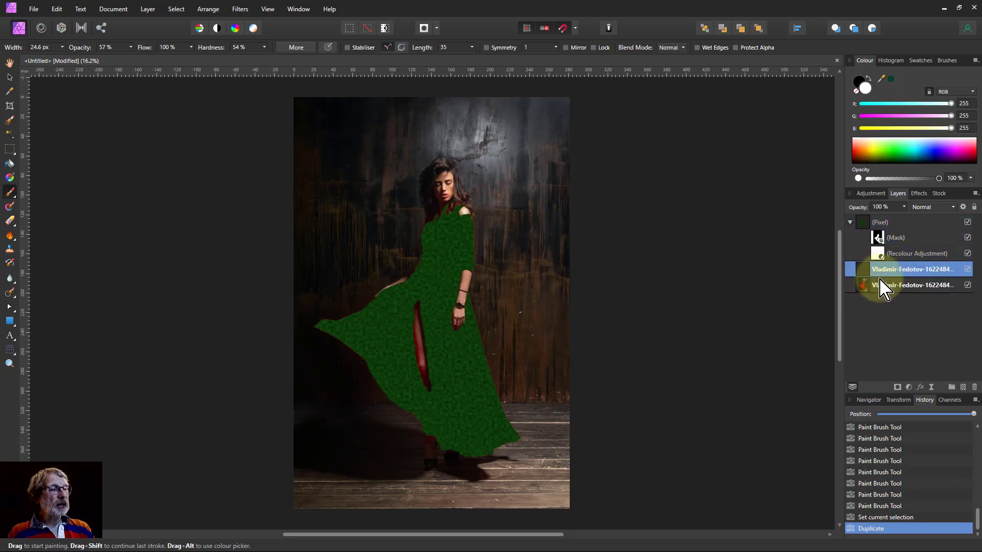
left_click_drag(863, 271, 861, 264)
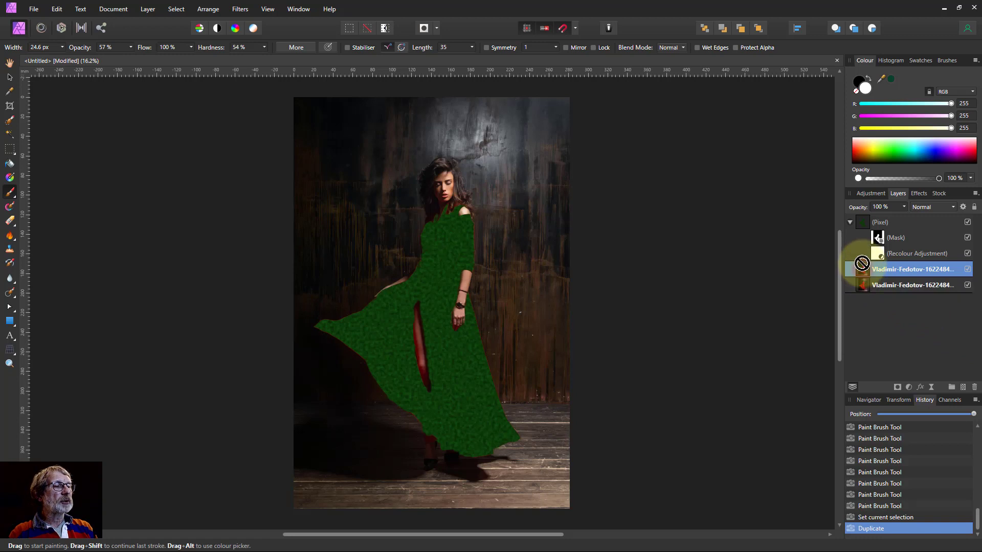
left_click_drag(861, 213, 862, 214)
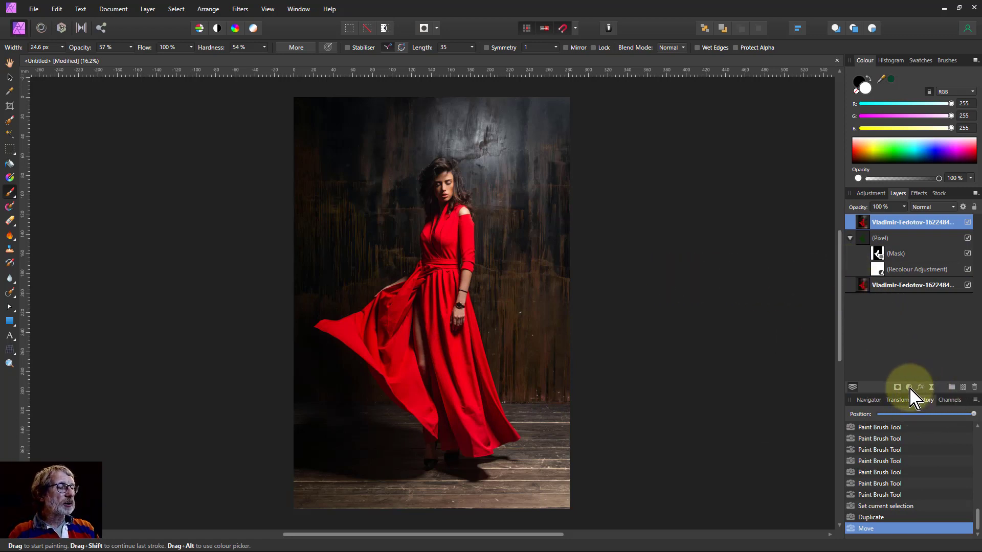
- Add an HSL adjustment with Saturation Shift at -100% to the top photo copy
left_click(910, 387)
left_click(884, 166)
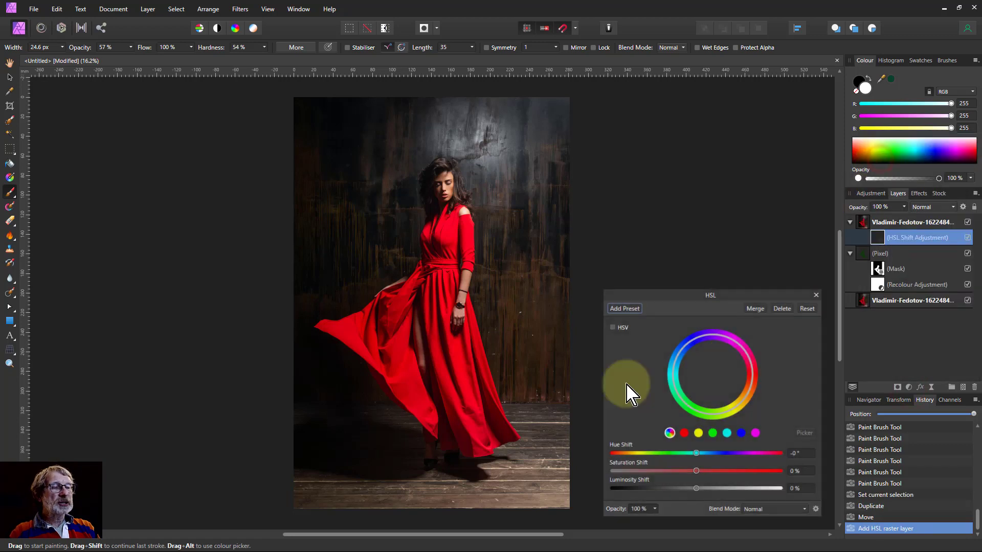
left_click_drag(697, 471, 559, 471)
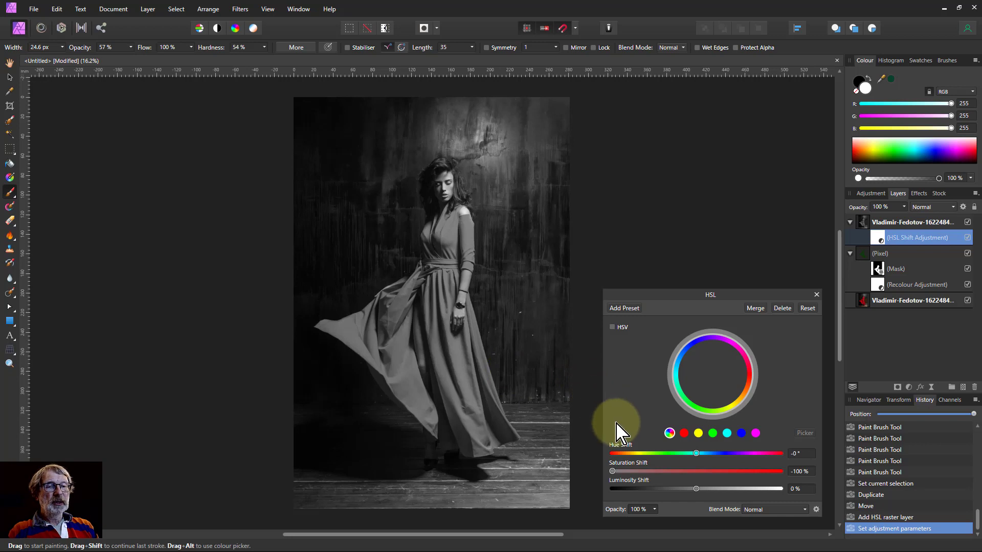
left_click(816, 295)
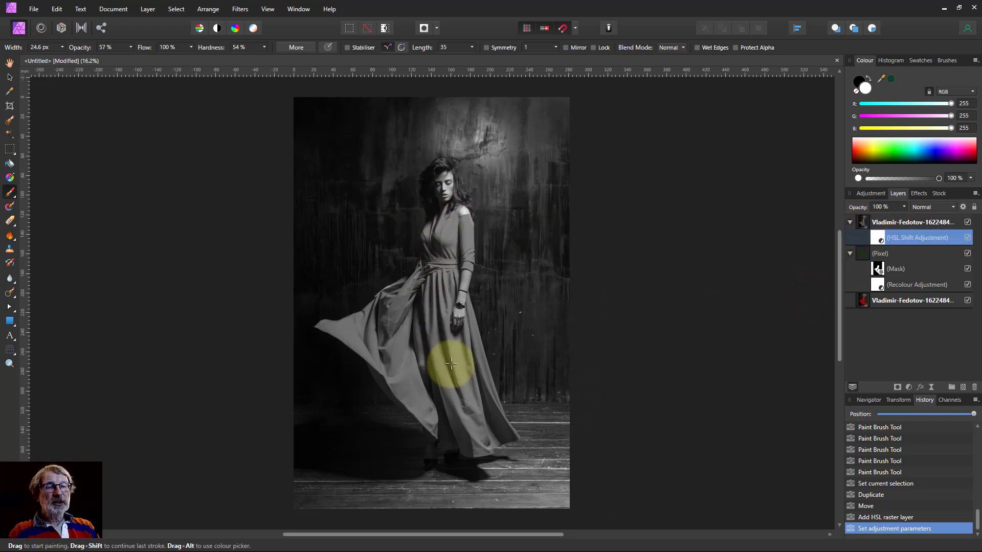
left_click(869, 223)
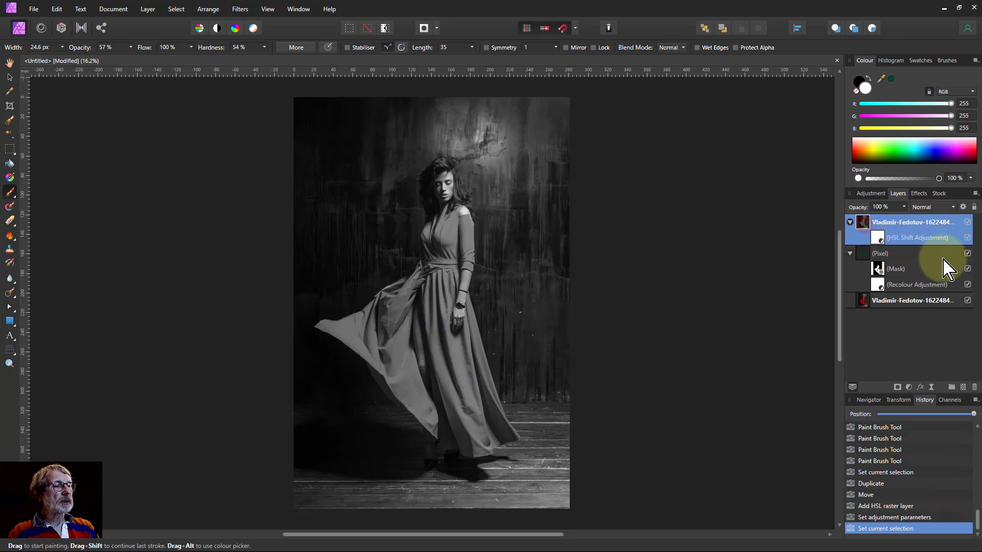
- Set the top photo copy to Overlay blending and apply a duplicate of the dress mask to it
left_click(930, 207)
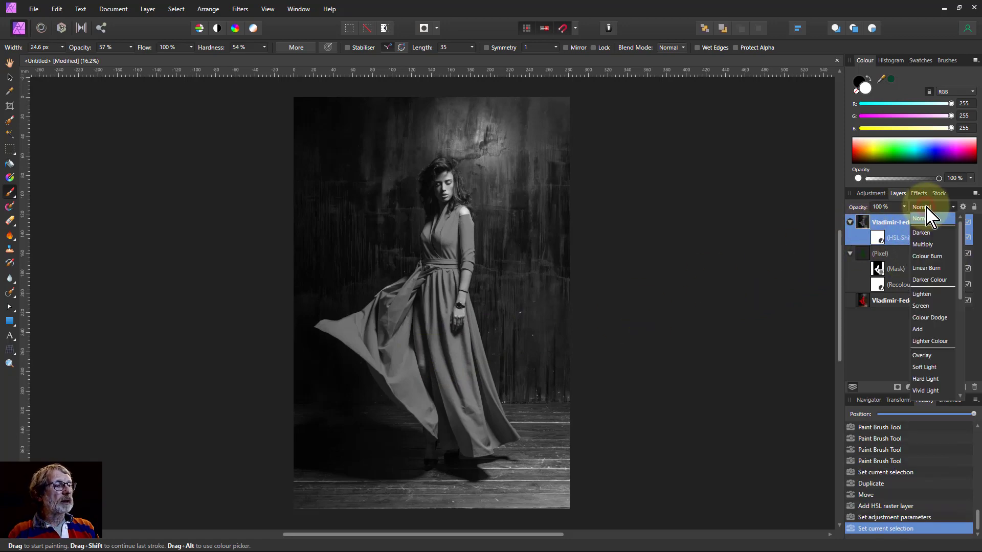
left_click(923, 355)
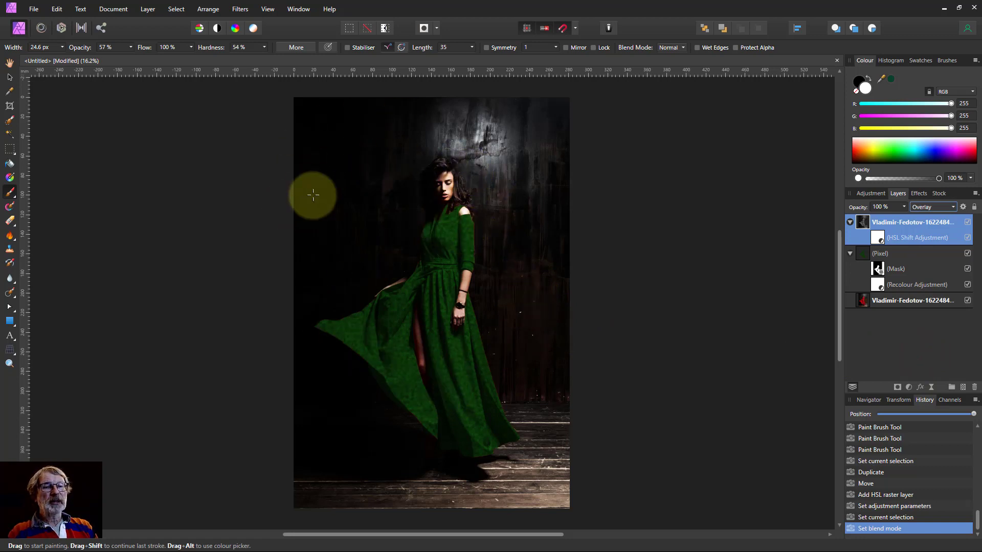
left_click(918, 271)
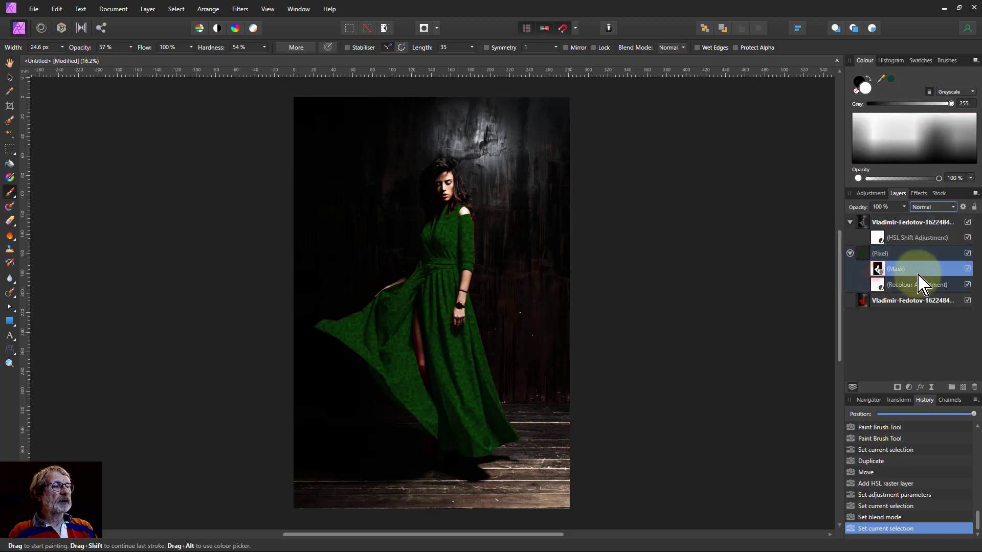
key("ctrl+j")
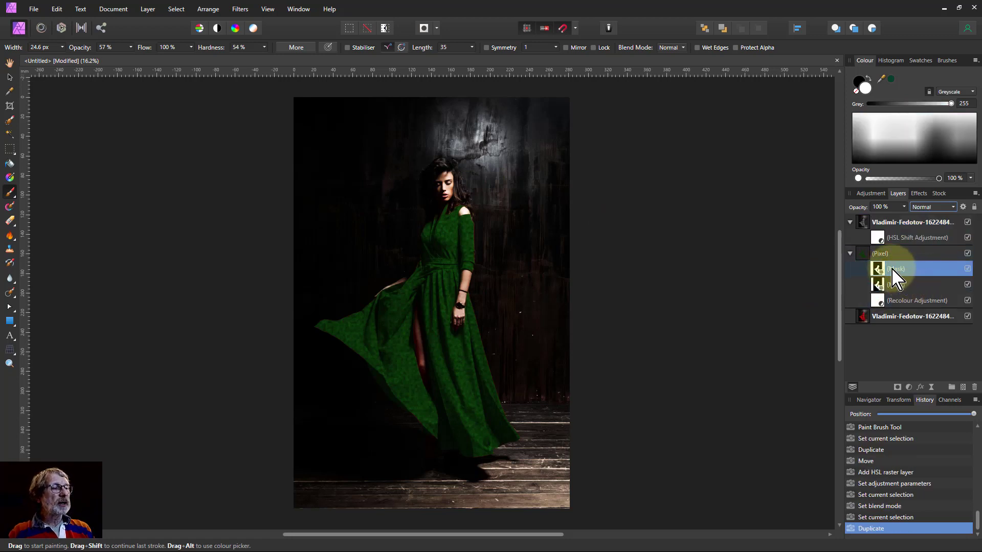
left_click_drag(876, 260, 873, 228)
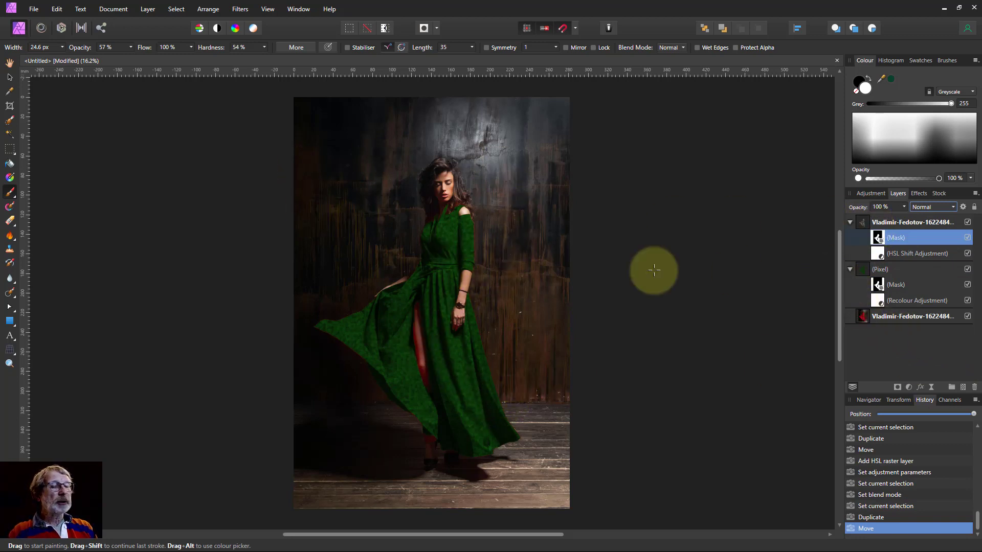
- Add a Live Displace filter to the texture group, mapped from layers beneath, strength -133.6 px
scroll(448, 299, "up", 10)
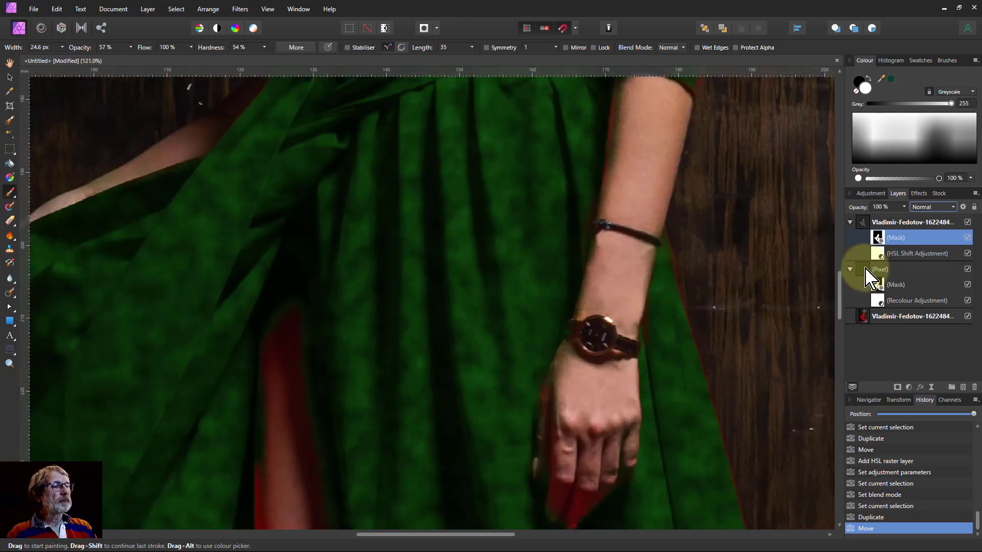
left_click(867, 274)
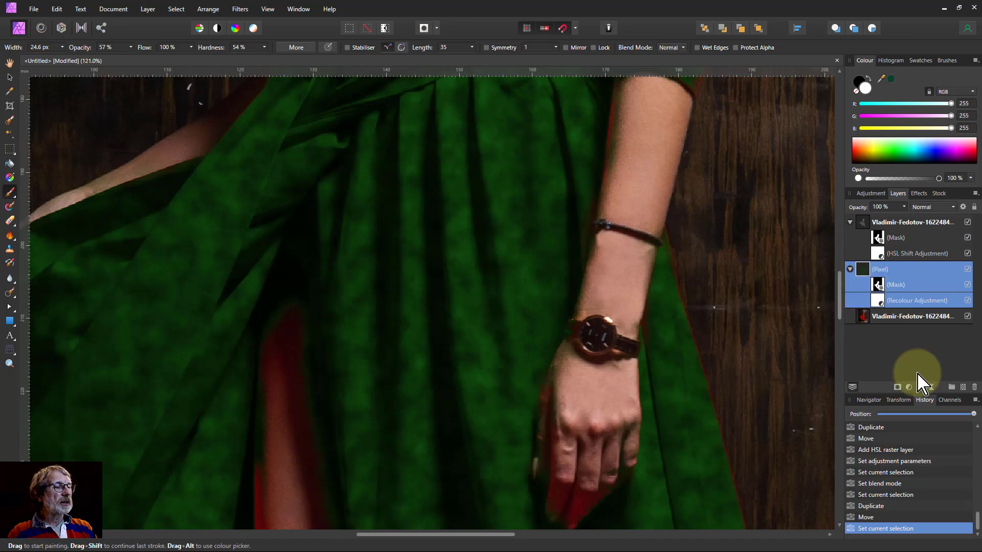
left_click(931, 388)
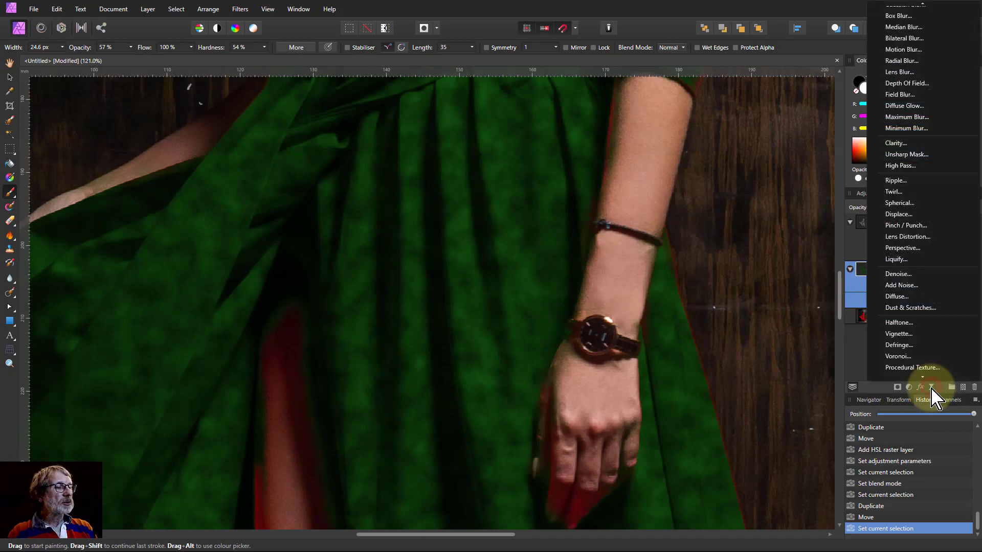
left_click(897, 214)
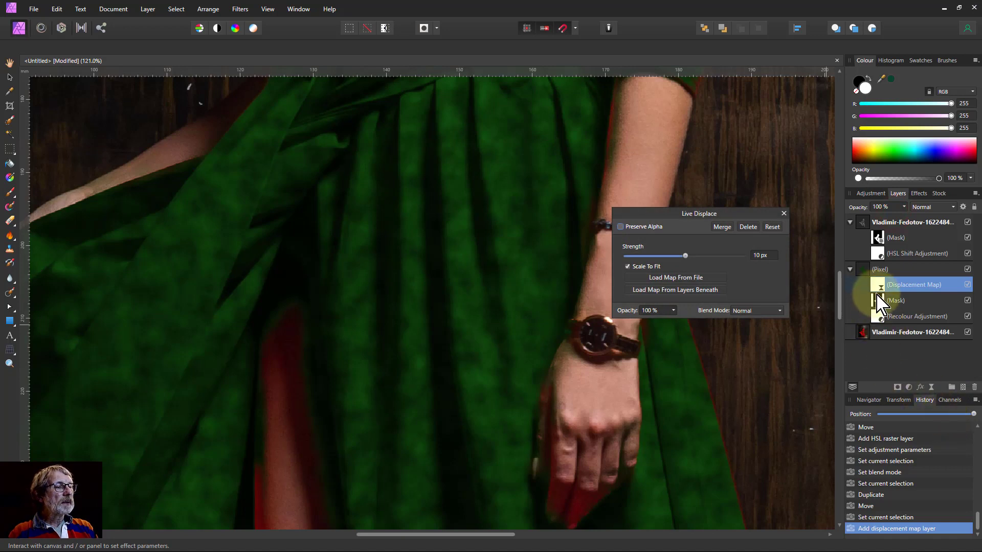
left_click(689, 291)
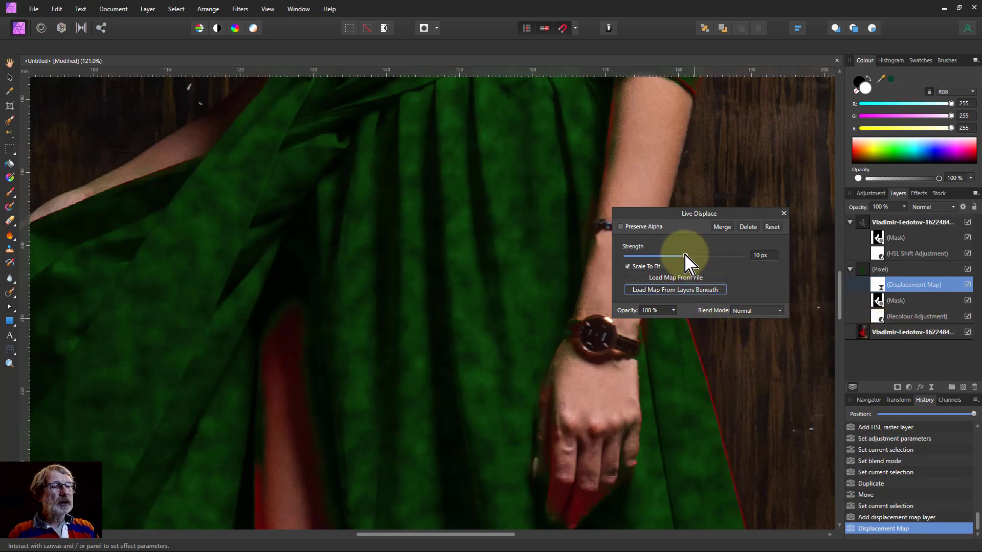
mouse_move(688, 255)
left_mouse_down()
mouse_move(723, 257)
mouse_move(643, 257)
mouse_move(669, 256)
left_mouse_up()
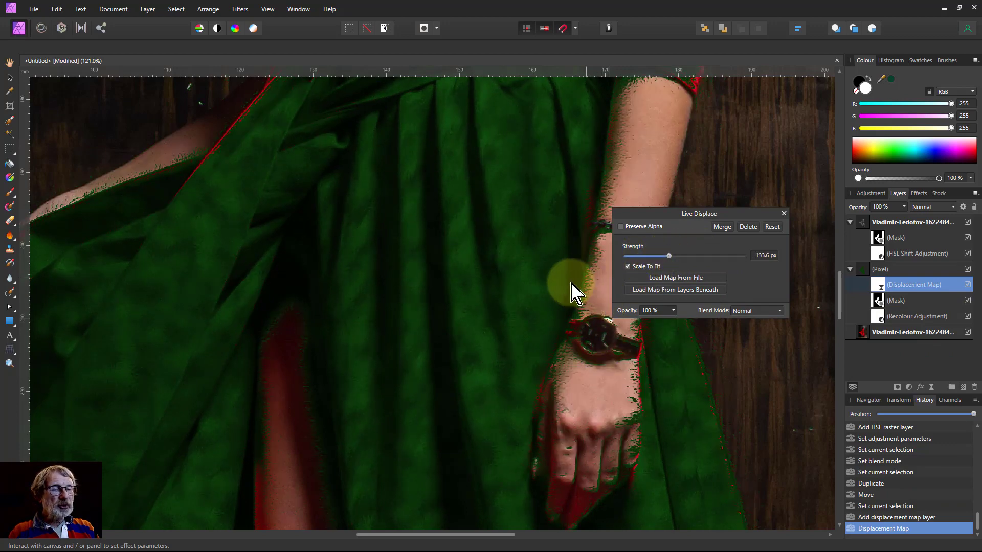
- Move the dress mask into the Pixel group above the Displacement Map
left_click(875, 300)
key("b")
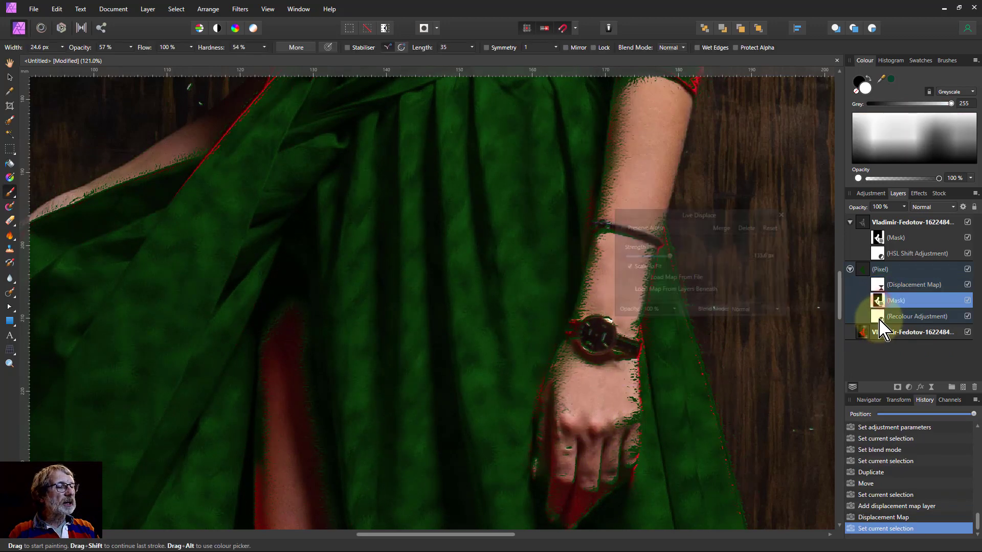
left_click_drag(865, 271, 863, 268)
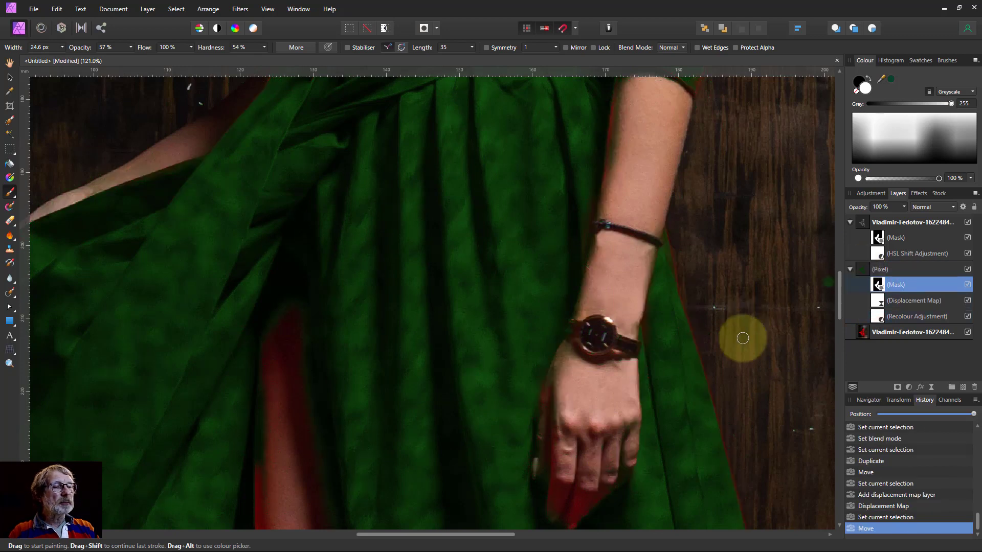
- Set the Live Displace strength to 97.9 px and fit the image to the window
left_click(880, 301)
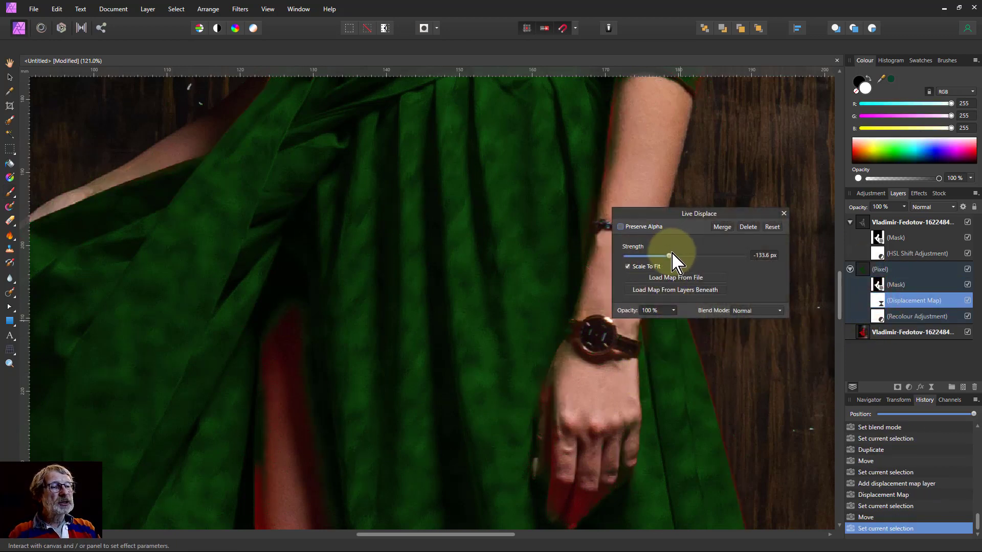
left_click_drag(670, 255, 682, 256)
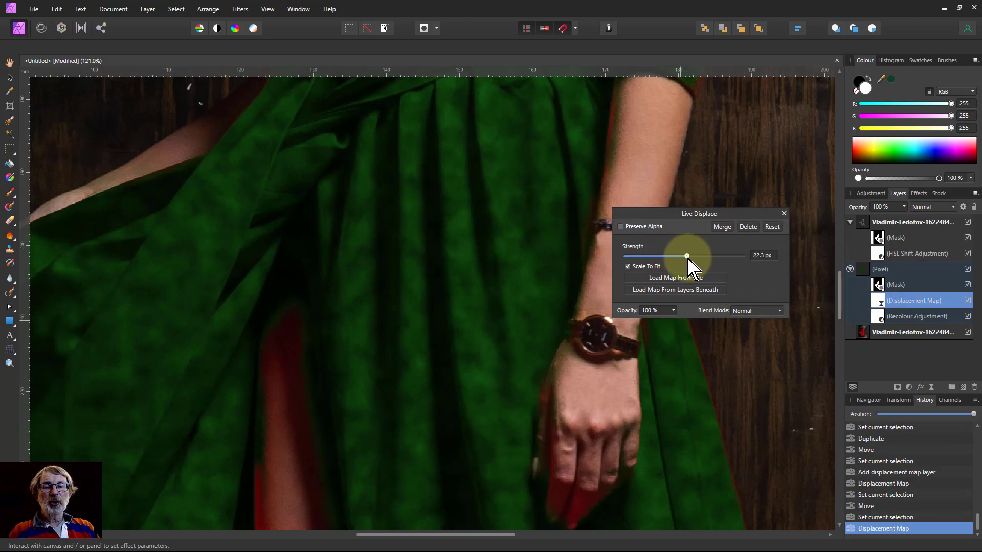
left_click_drag(696, 259, 695, 259)
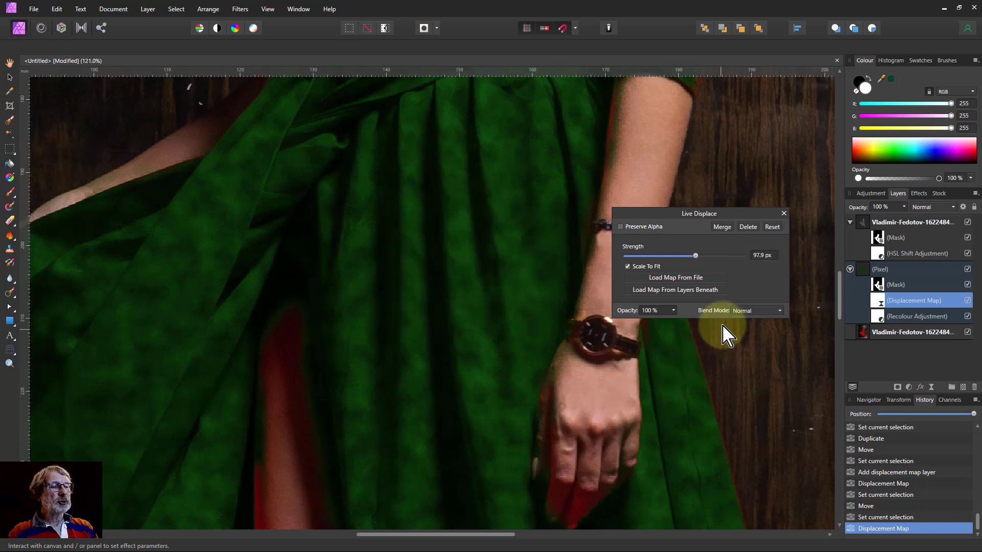
key("b")
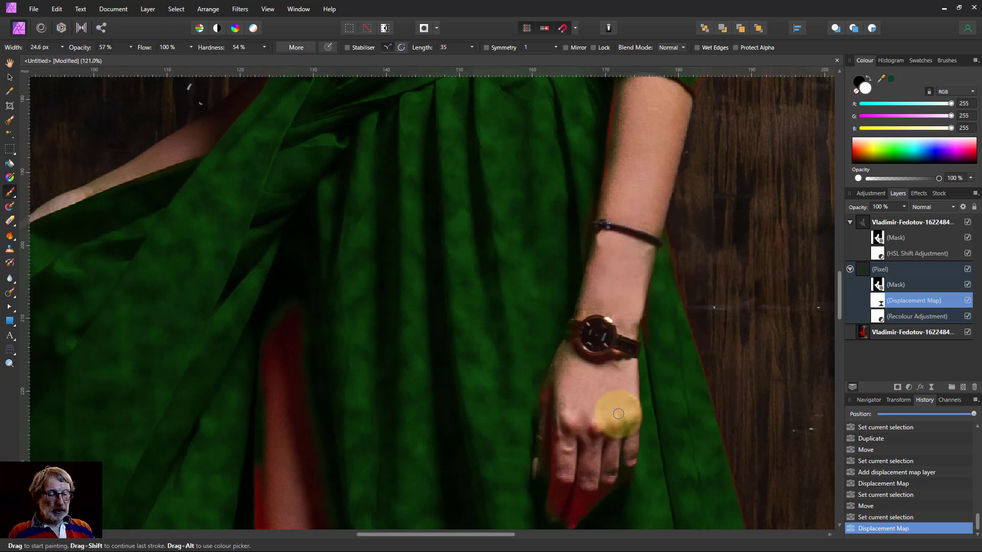
key("ctrl+0")
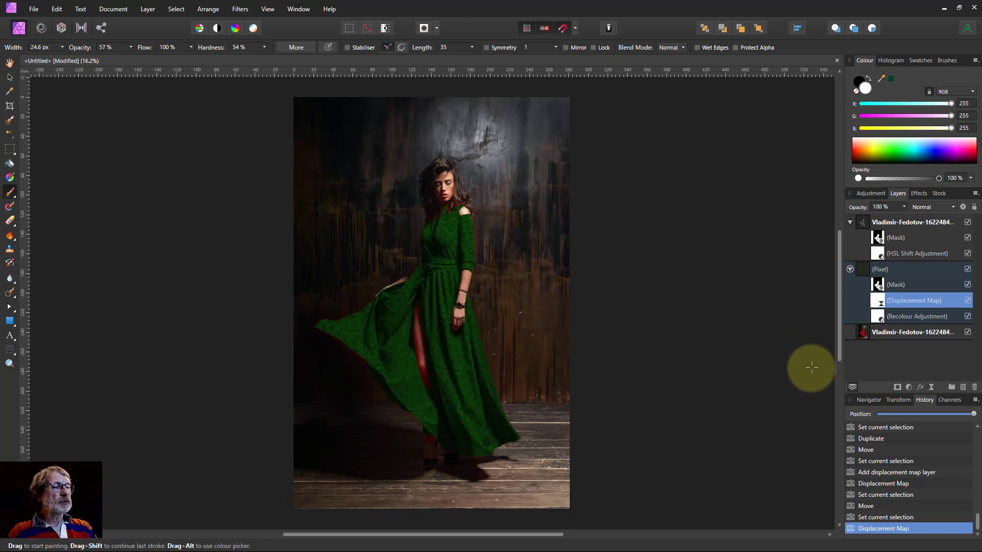
- Add a Channel Mixer to the original photo layer with red output at 43% red and 50% green
left_click(863, 339)
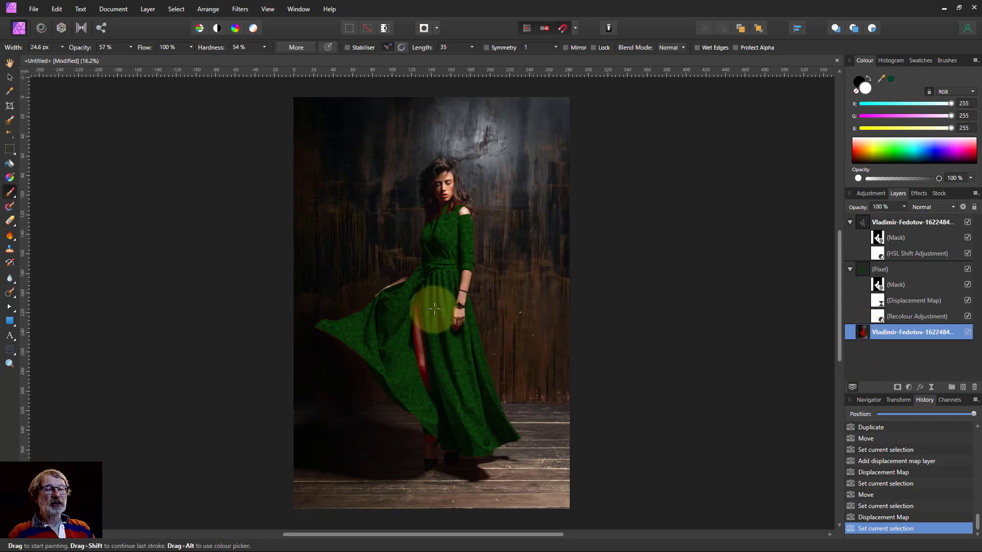
left_click(909, 387)
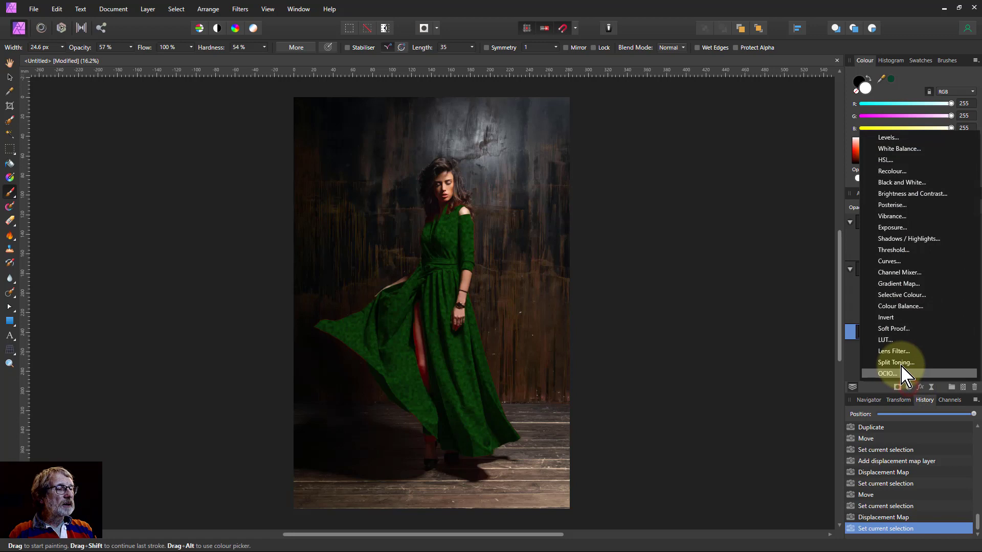
left_click(898, 274)
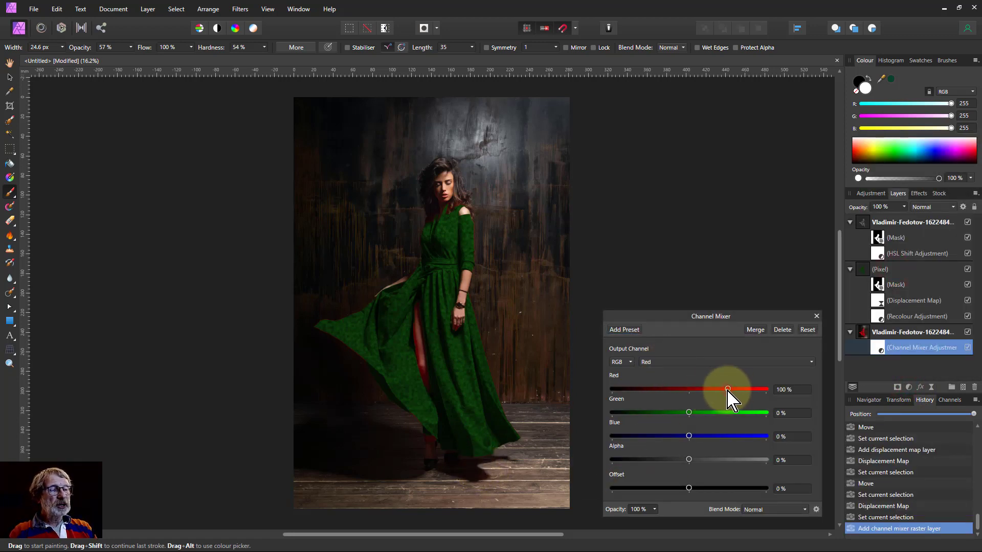
left_click_drag(728, 391, 711, 393)
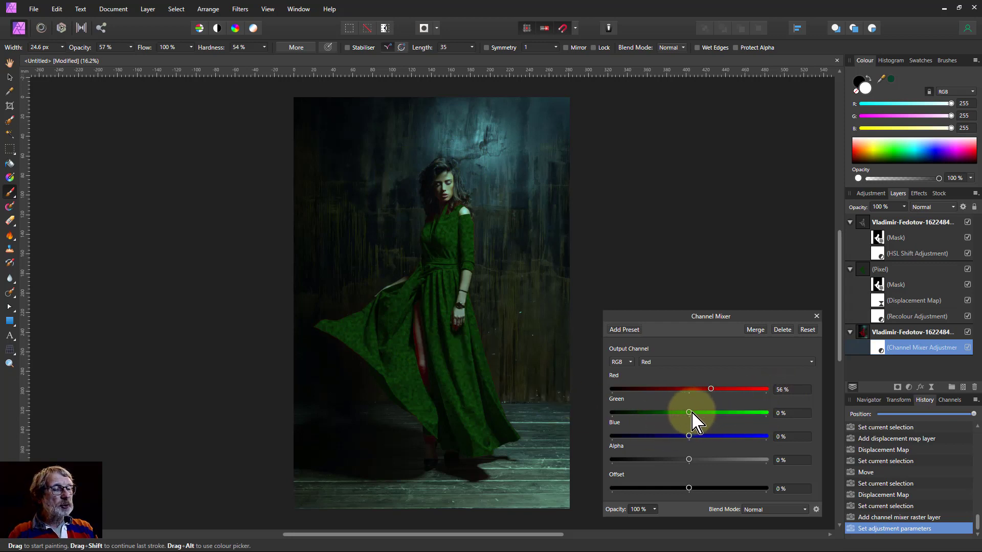
left_click_drag(694, 414, 701, 414)
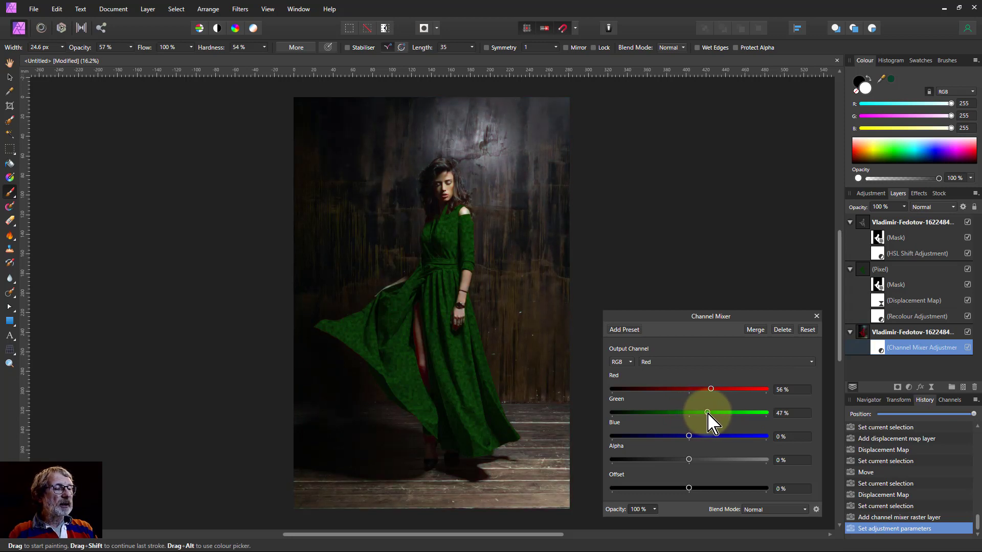
left_click_drag(709, 413, 708, 412)
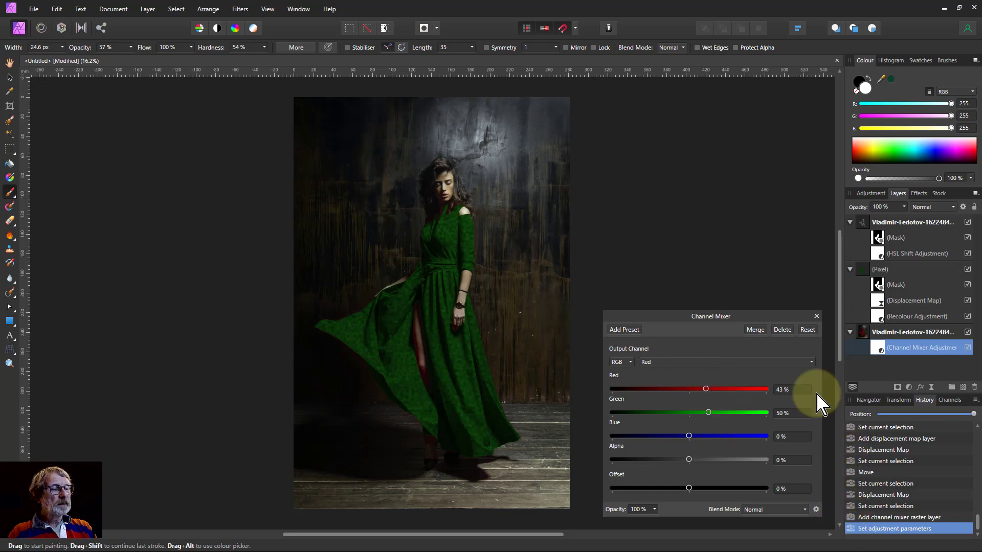
left_click(816, 316)
- Invert the Channel Mixer mask and paint white with a 230 px brush over the leg's red strip
left_click(880, 349)
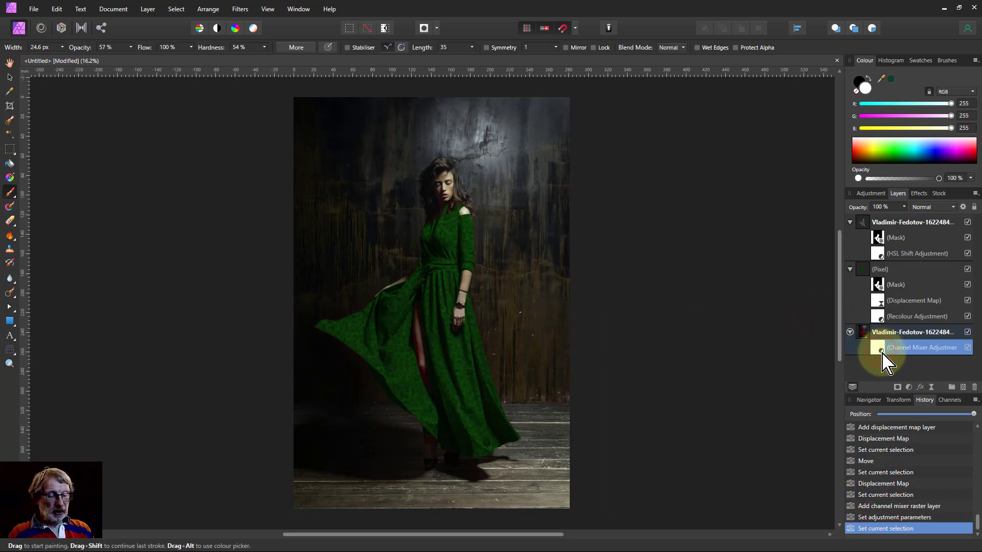
key("ctrl+i")
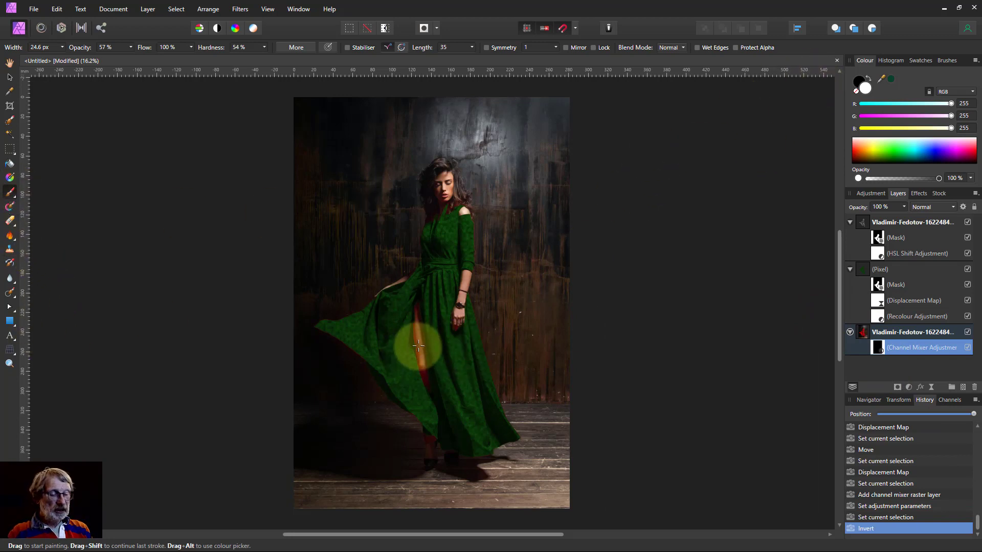
key("bracketright")
key("bracketright")
key("bracketright")
key("bracketright")
key("bracketright")
key("bracketright")
key("bracketright")
key("bracketright")
key("bracketright")
key("bracketright")
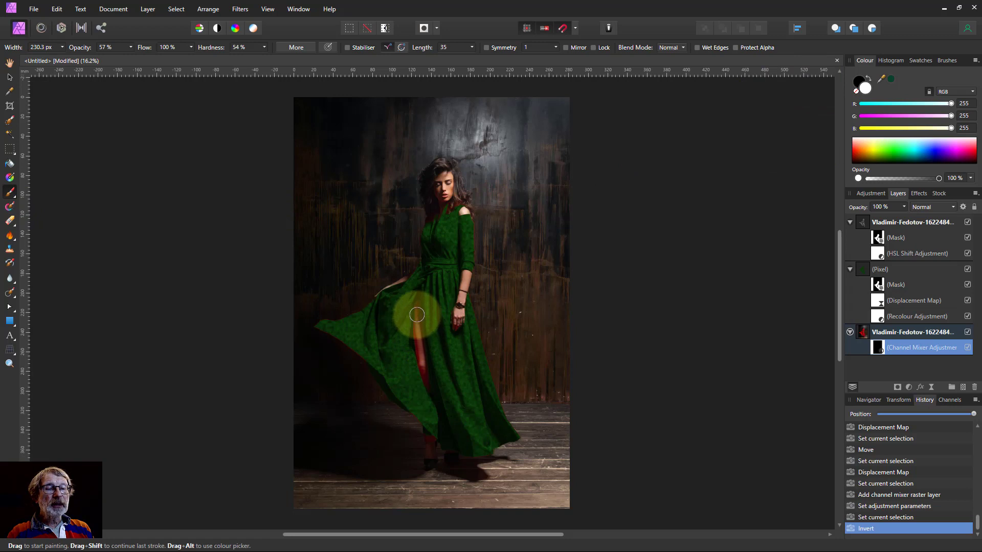
left_click_drag(417, 314, 428, 377)
left_click_drag(416, 329, 427, 383)
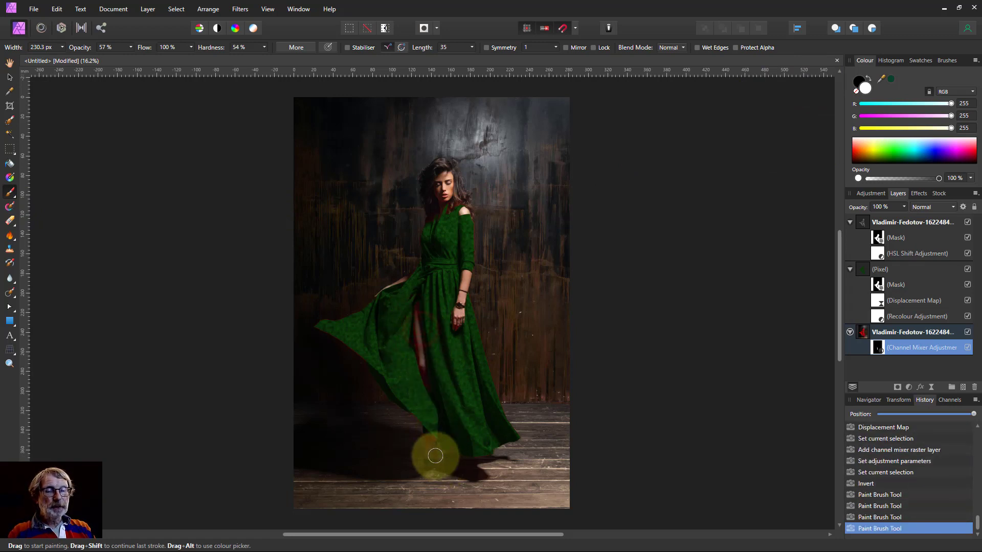
mouse_move(435, 456)
left_mouse_down()
mouse_move(423, 432)
mouse_move(425, 388)
left_mouse_up()
left_click_drag(408, 320, 410, 351)
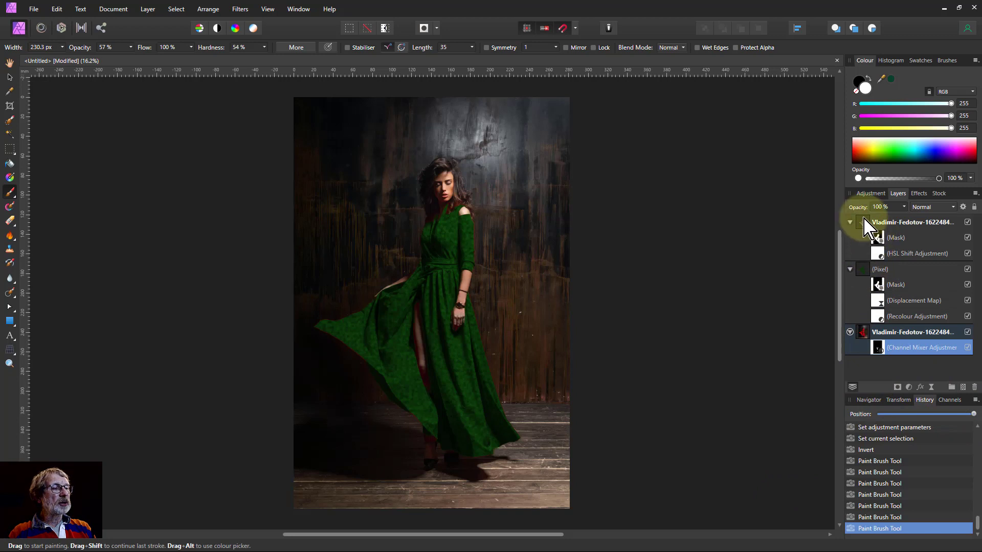
left_click(968, 222)
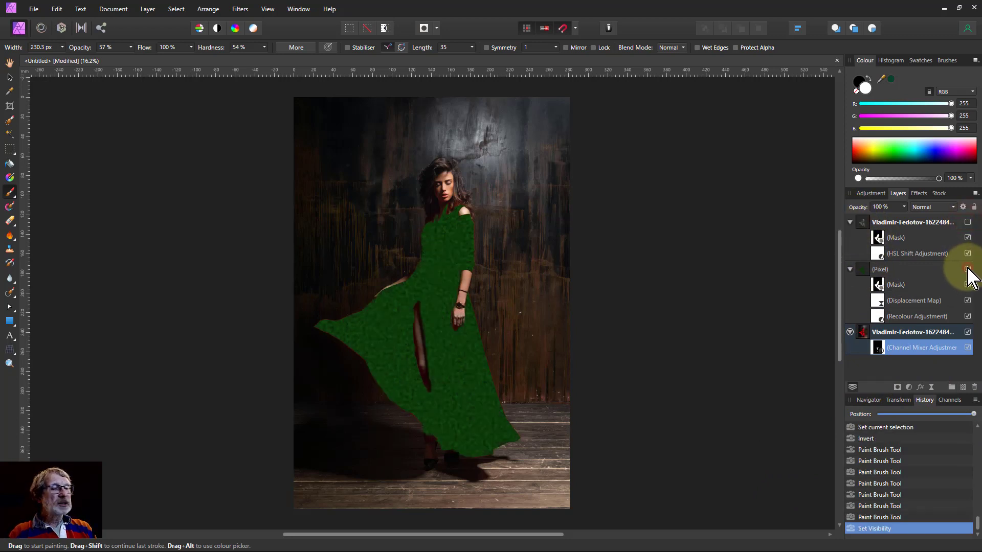
left_click(967, 269)
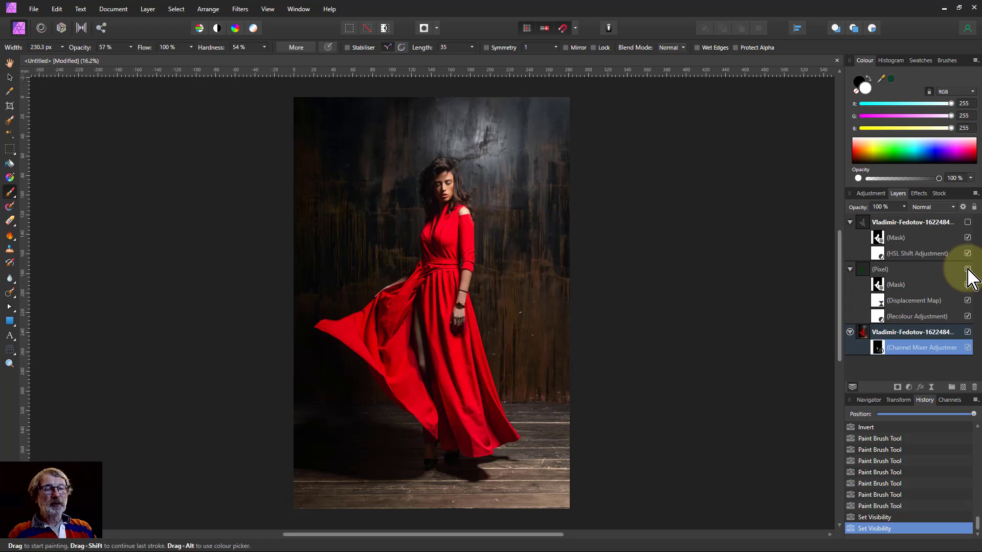
left_click(967, 269)
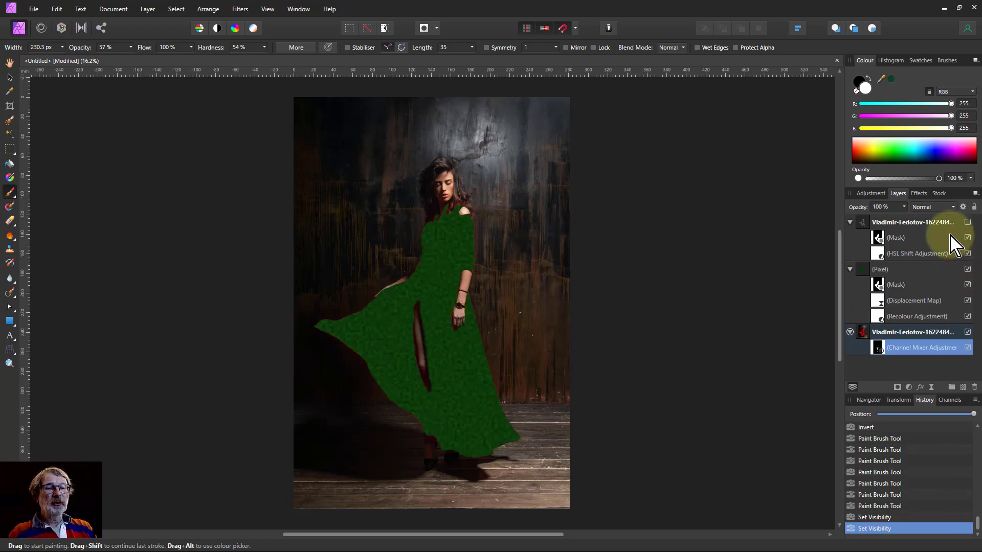
left_click(968, 223)
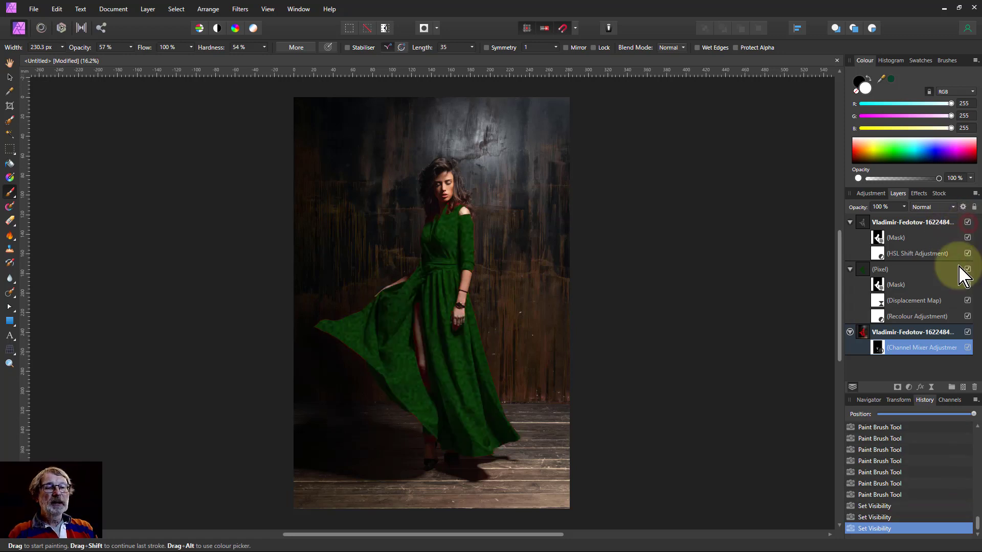